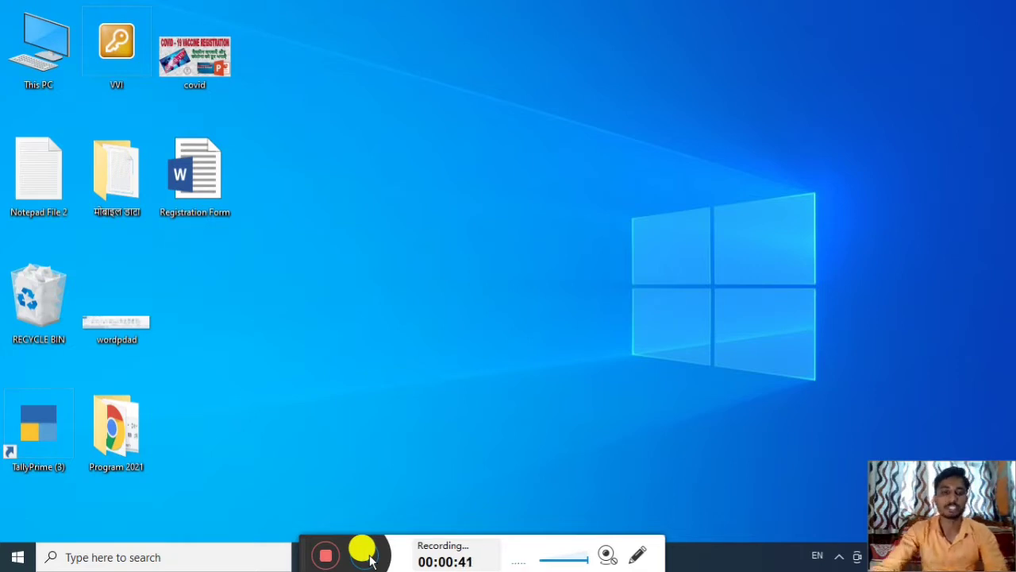
Launch Notepad from Windows Search and maximize its blank Untitled window
{"action": "left_click", "coordinate": [215, 557]}
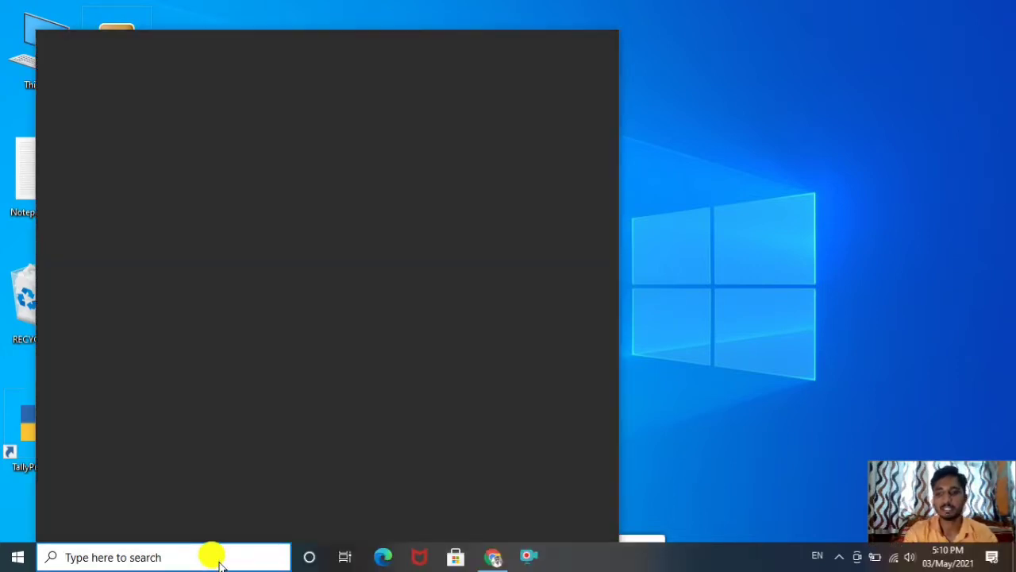
{"action": "type", "text": "n"}
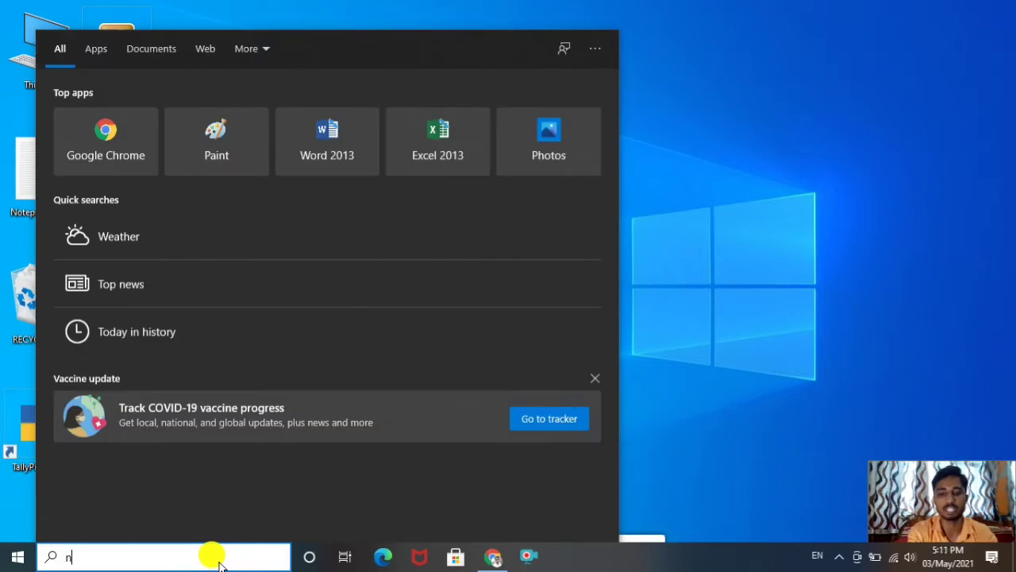
{"action": "type", "text": "otepad"}
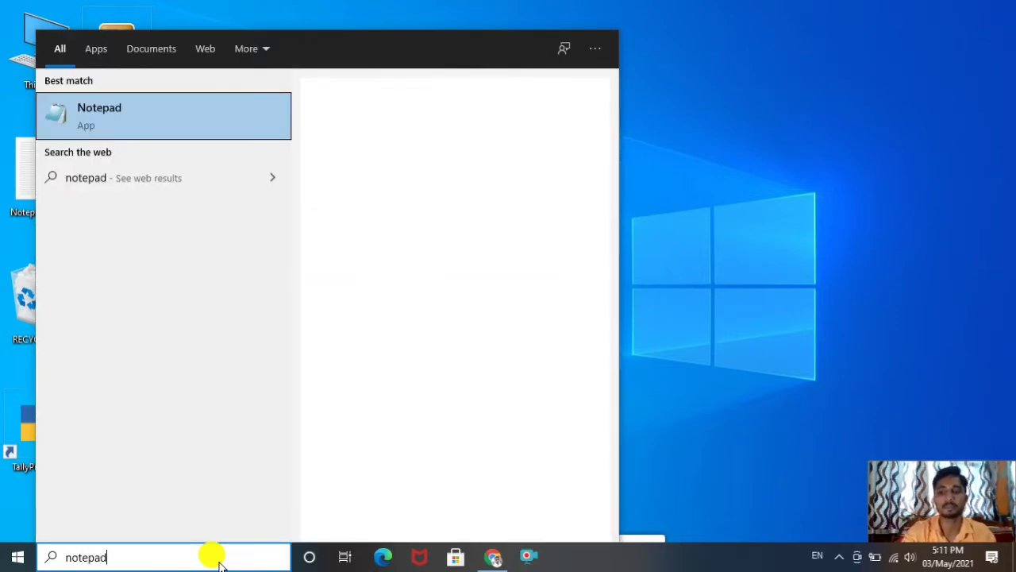
{"action": "left_click", "coordinate": [179, 118]}
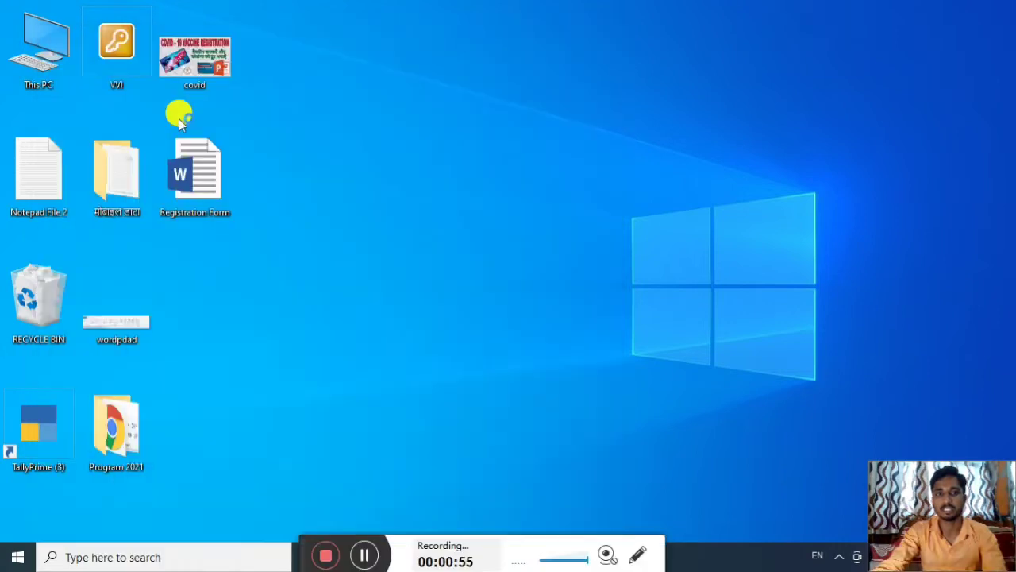
{"action": "left_click", "coordinate": [623, 316]}
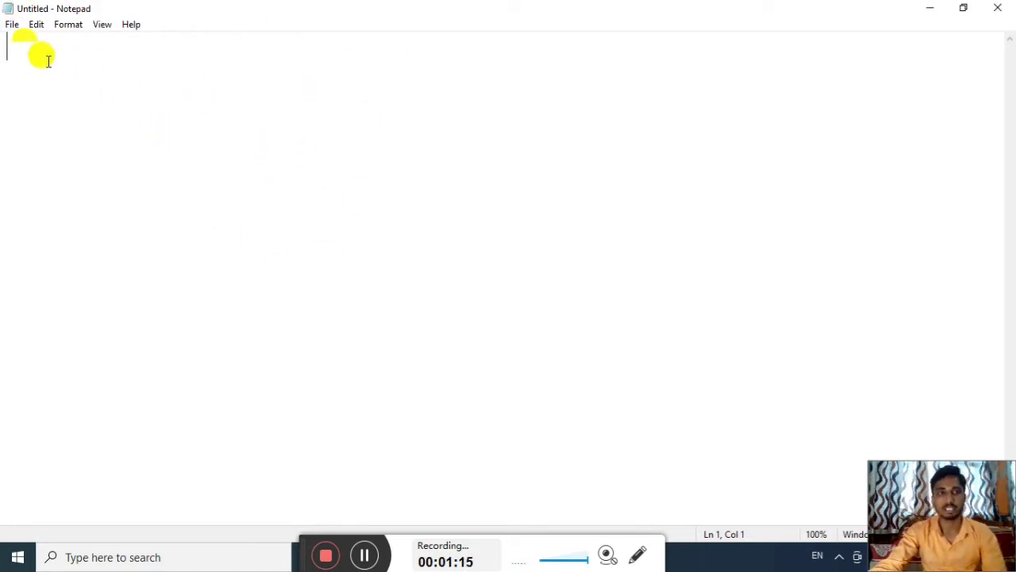
Bring up Notepad's File menu, dismissing it twice before leaving it open
{"action": "left_click", "coordinate": [11, 25]}
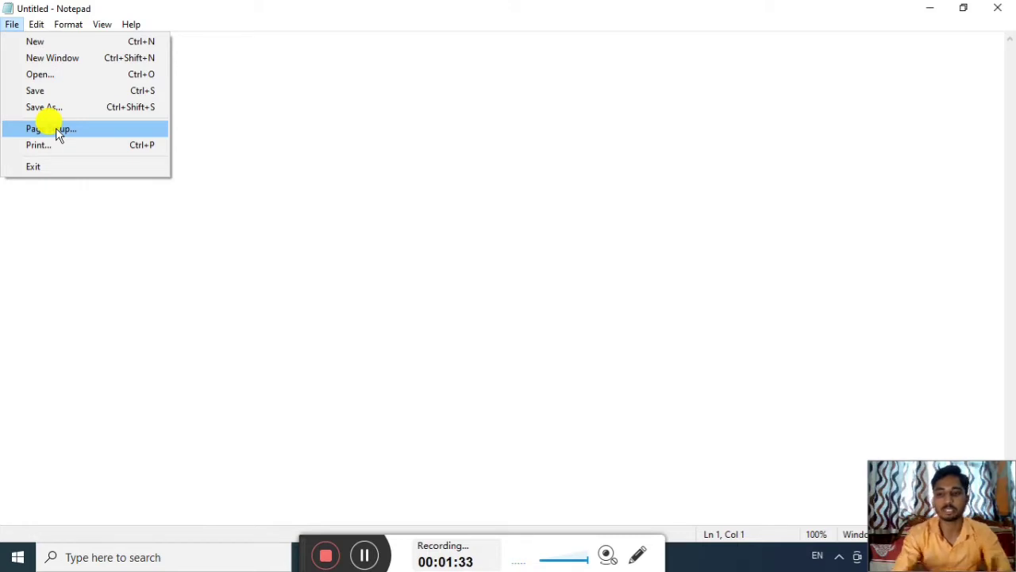
{"action": "left_click", "coordinate": [267, 175]}
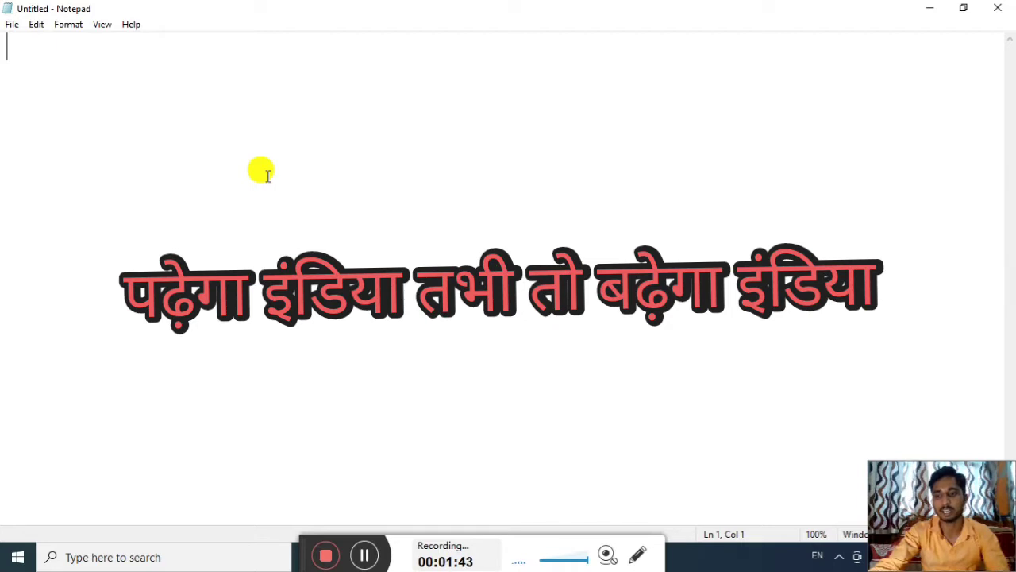
{"action": "left_click", "coordinate": [16, 27]}
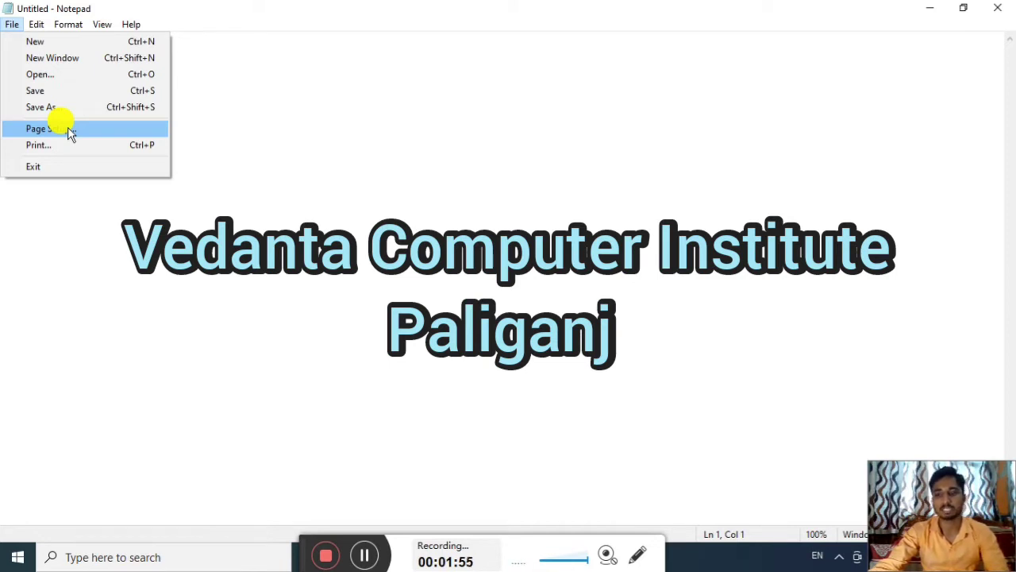
{"action": "left_click", "coordinate": [247, 126]}
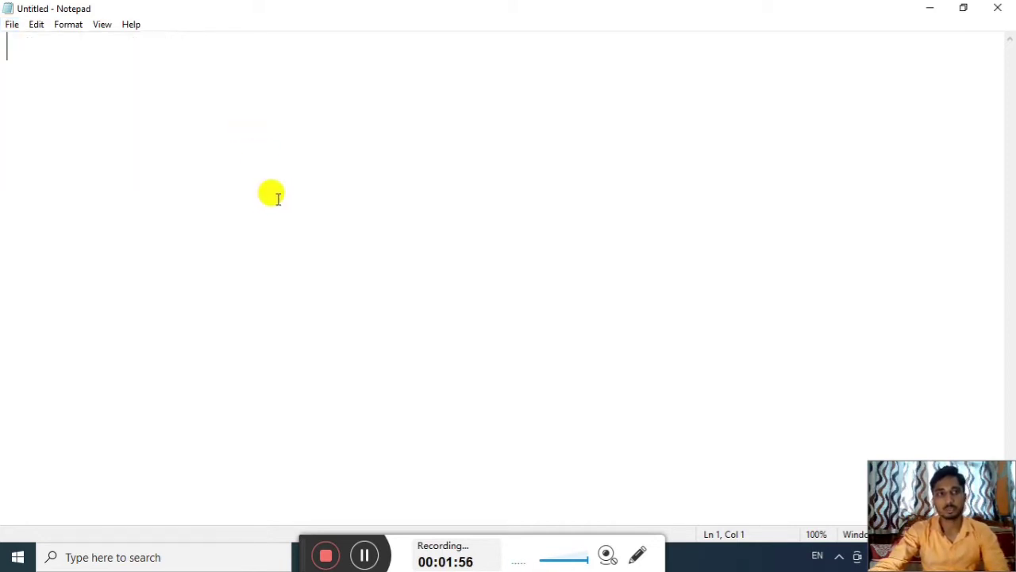
{"action": "left_click", "coordinate": [14, 24]}
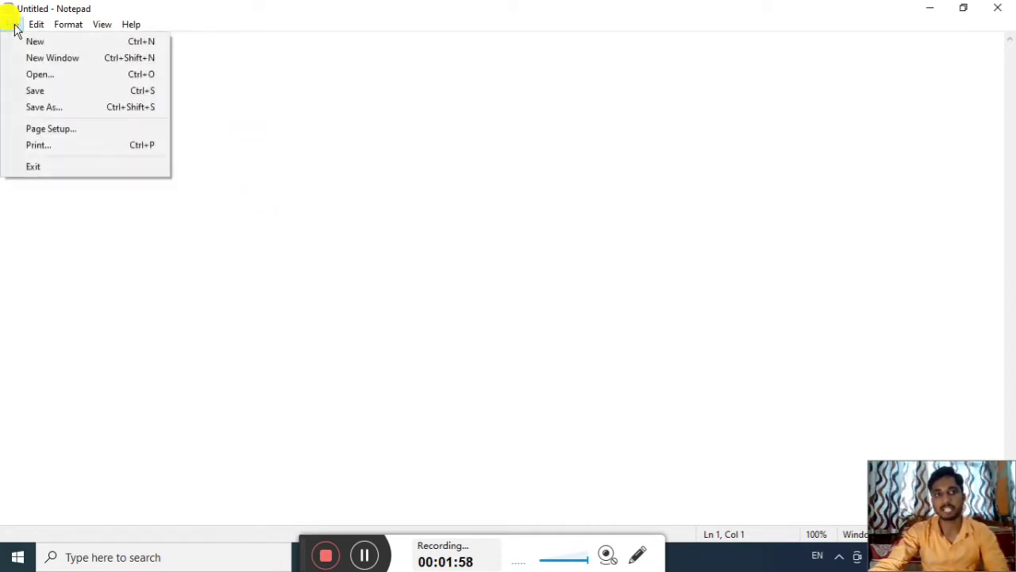
Open Page Setup, centre the dialog, and select the 0.5 left margin value
{"action": "left_click", "coordinate": [50, 129]}
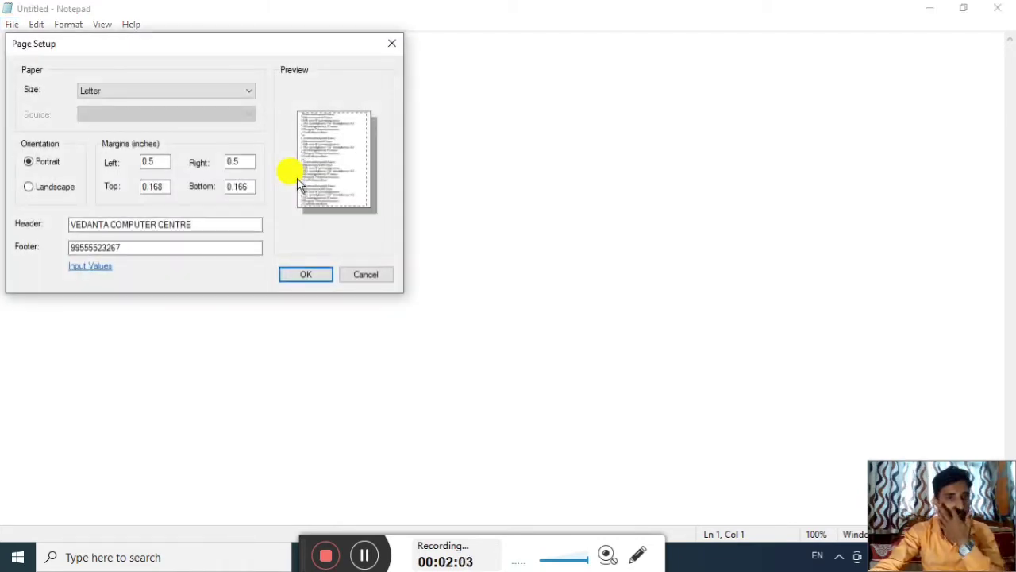
{"action": "left_click_drag", "start_coordinate": [240, 50], "coordinate": [383, 172]}
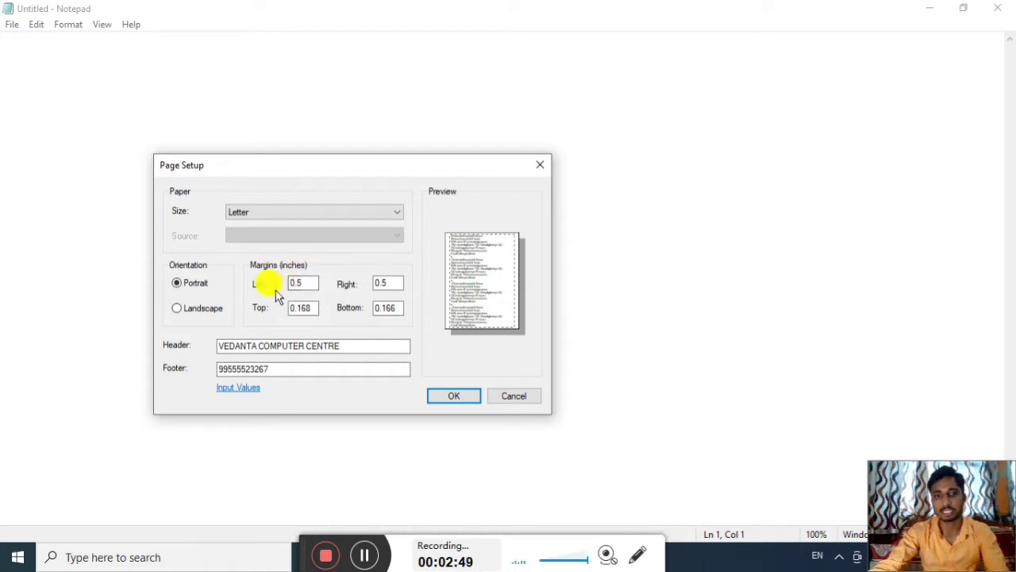
{"action": "left_click_drag", "start_coordinate": [286, 284], "coordinate": [307, 286]}
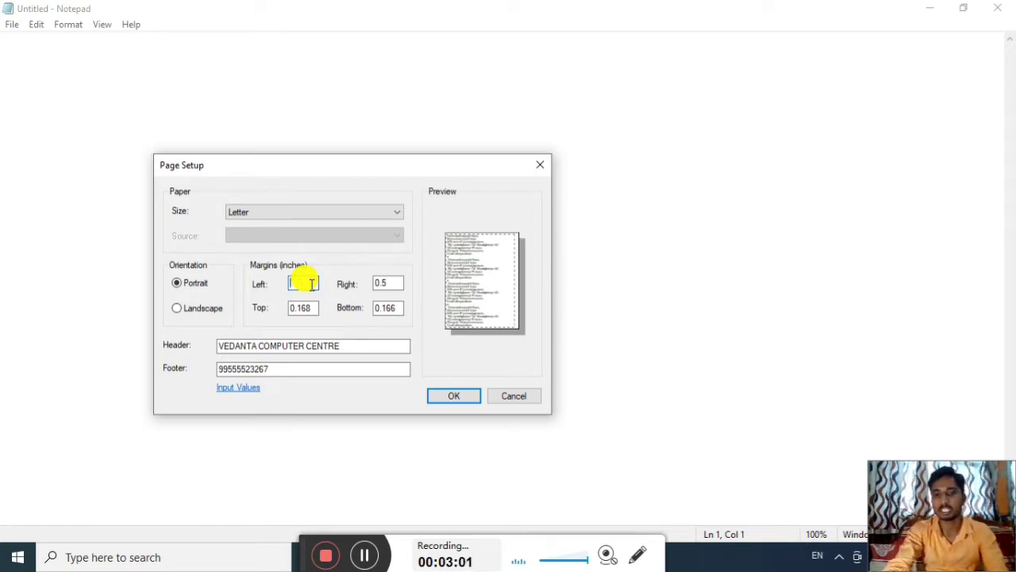
Change the left, right, top and bottom margins to 1 inch each
{"action": "key", "text": "BackSpace"}
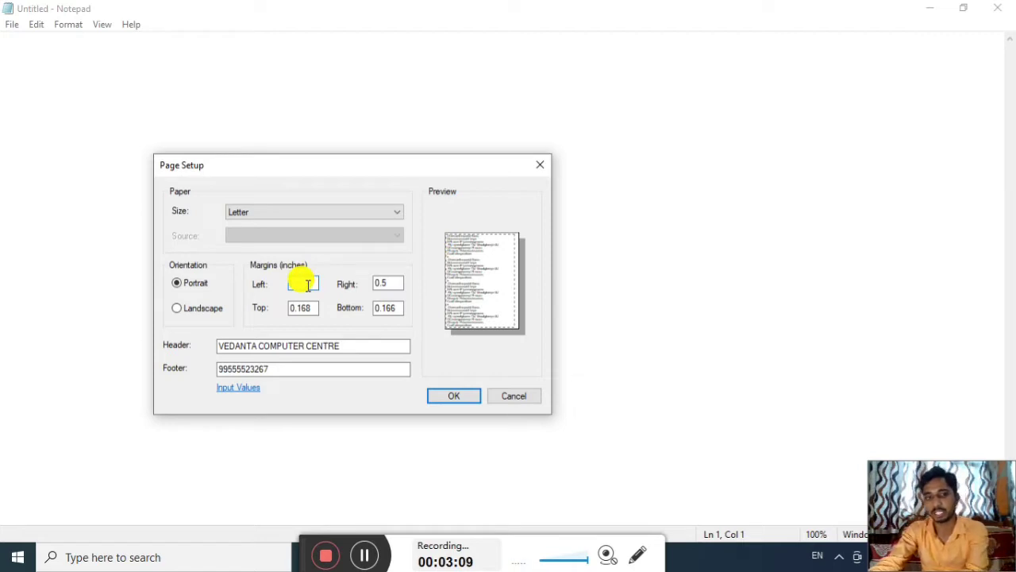
{"action": "type", "text": "1"}
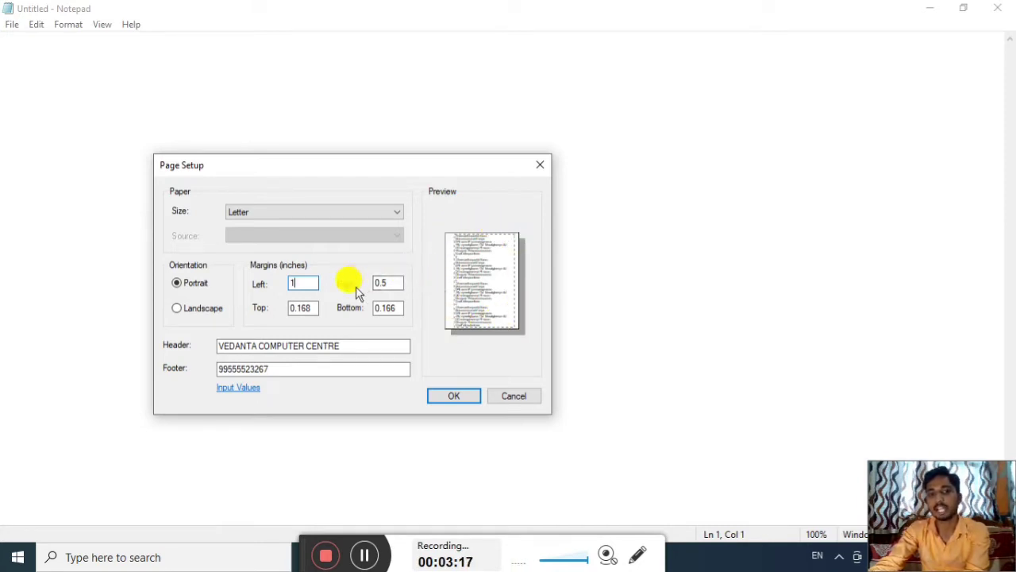
{"action": "key", "text": "Tab"}
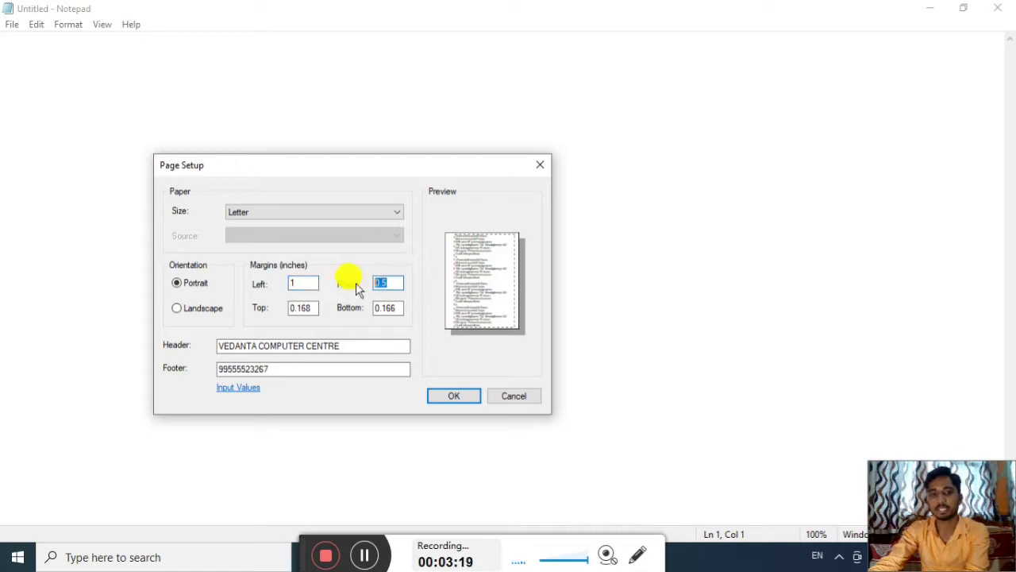
{"action": "type", "text": "1"}
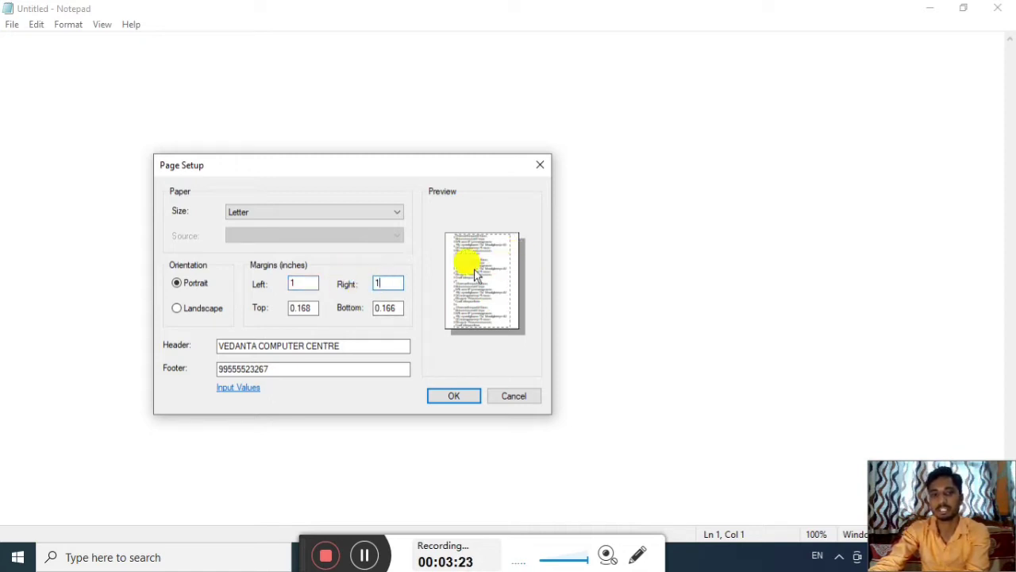
{"action": "double_click", "coordinate": [300, 307]}
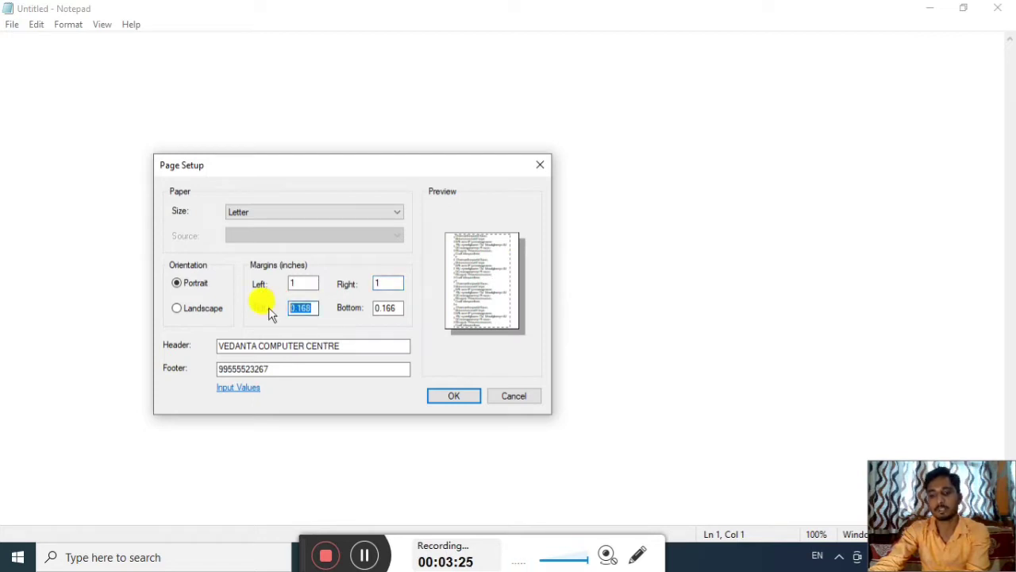
{"action": "type", "text": "1"}
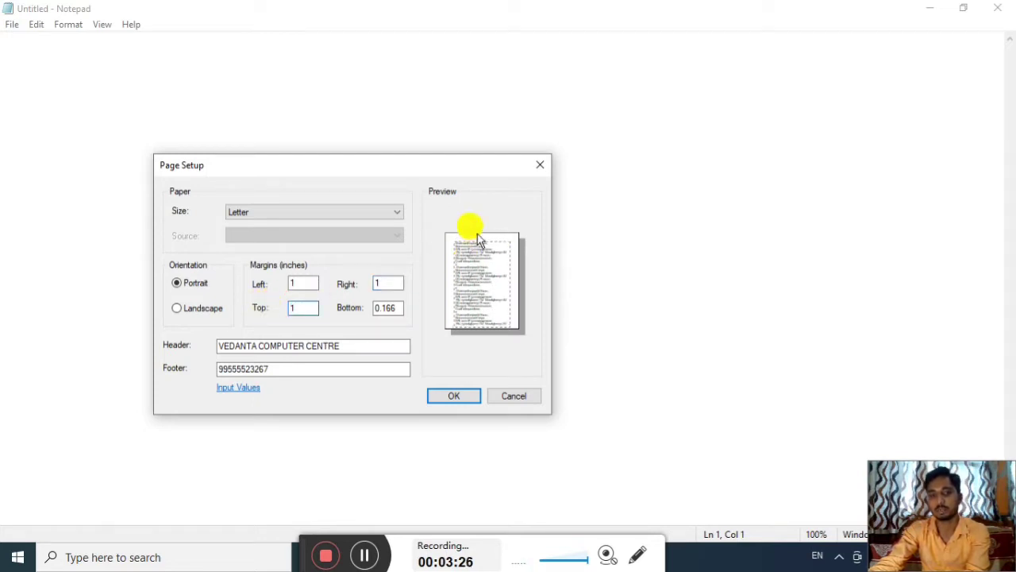
{"action": "double_click", "coordinate": [387, 307]}
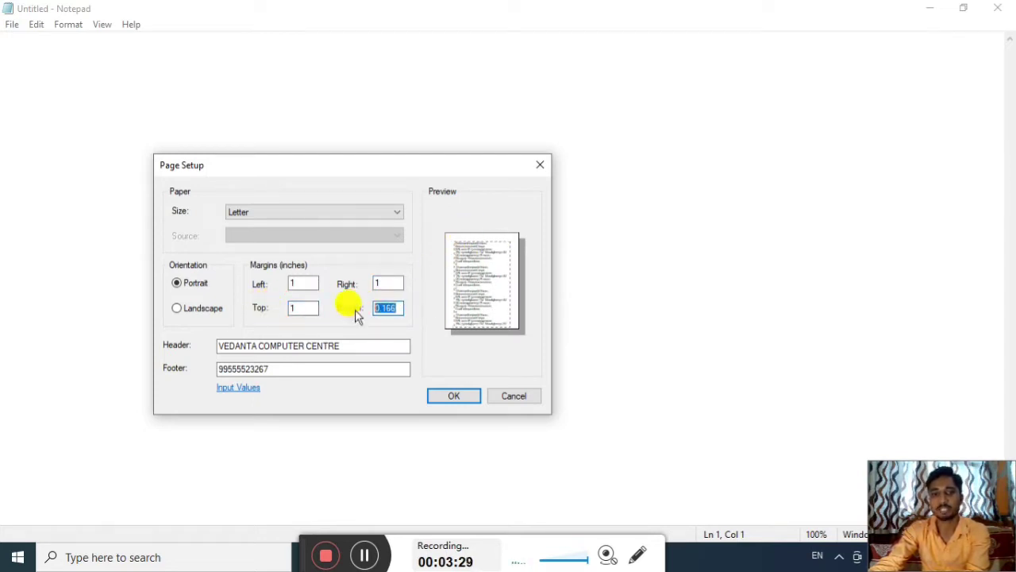
{"action": "type", "text": "1"}
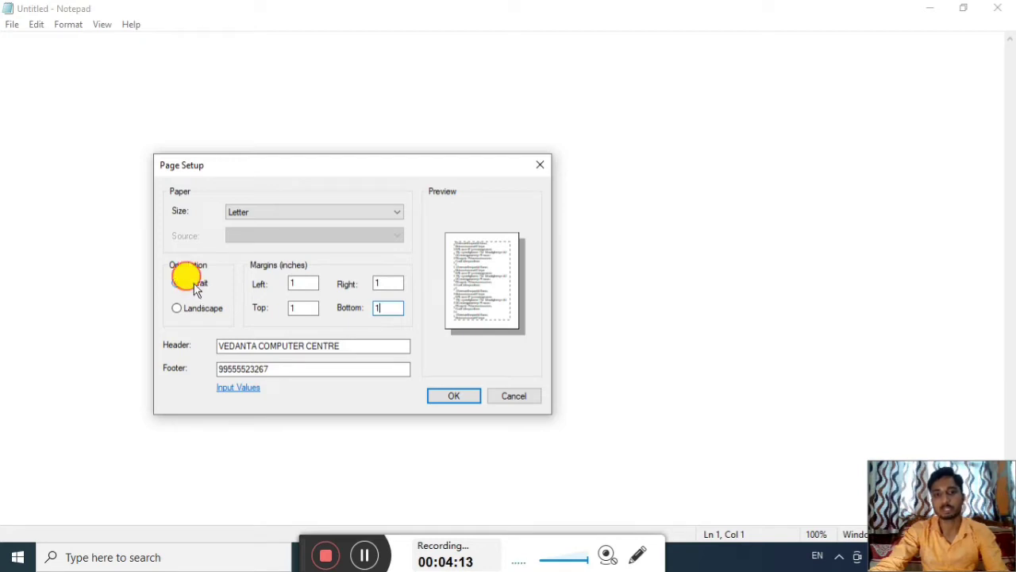
{"action": "left_click", "coordinate": [187, 311]}
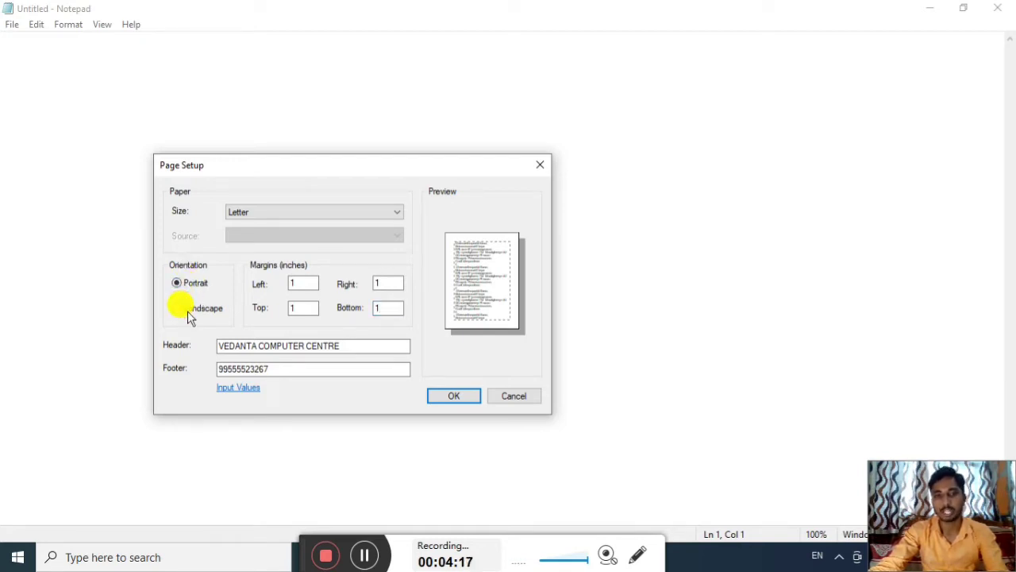
{"action": "left_click", "coordinate": [190, 313]}
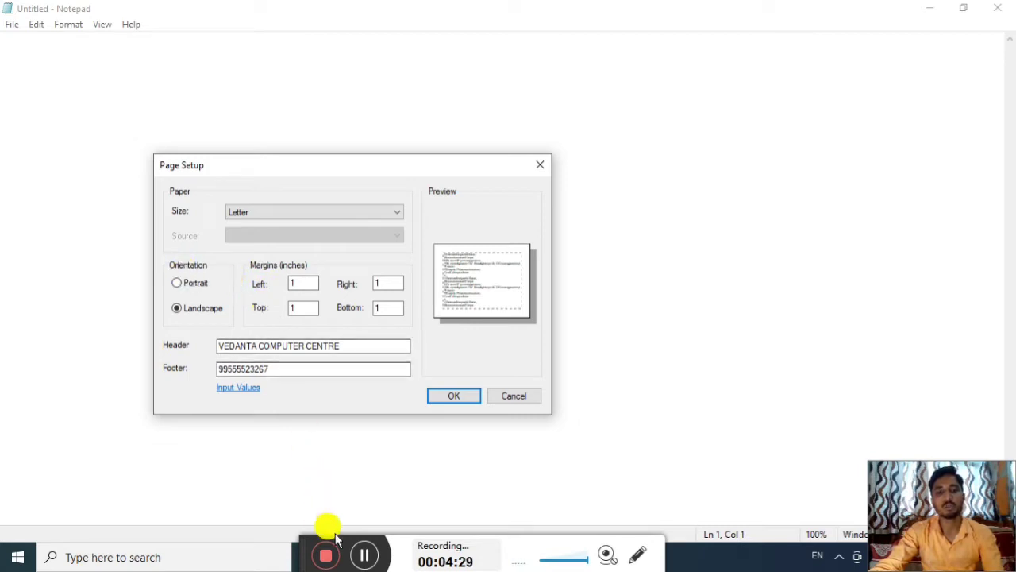
{"action": "left_click", "coordinate": [364, 558]}
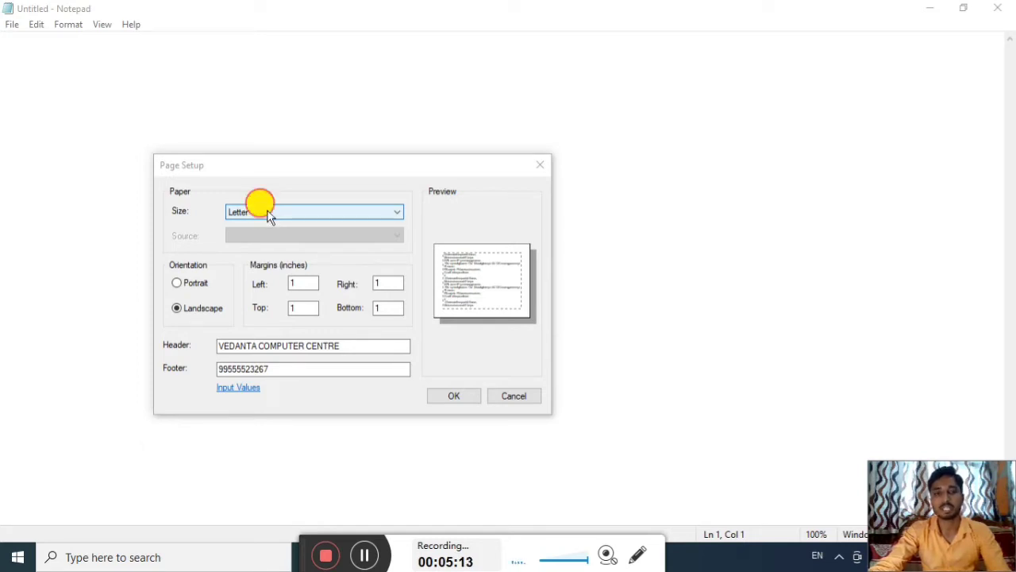
Choose A4 from the Page Setup paper Size list instead of Letter
{"action": "left_click", "coordinate": [268, 214]}
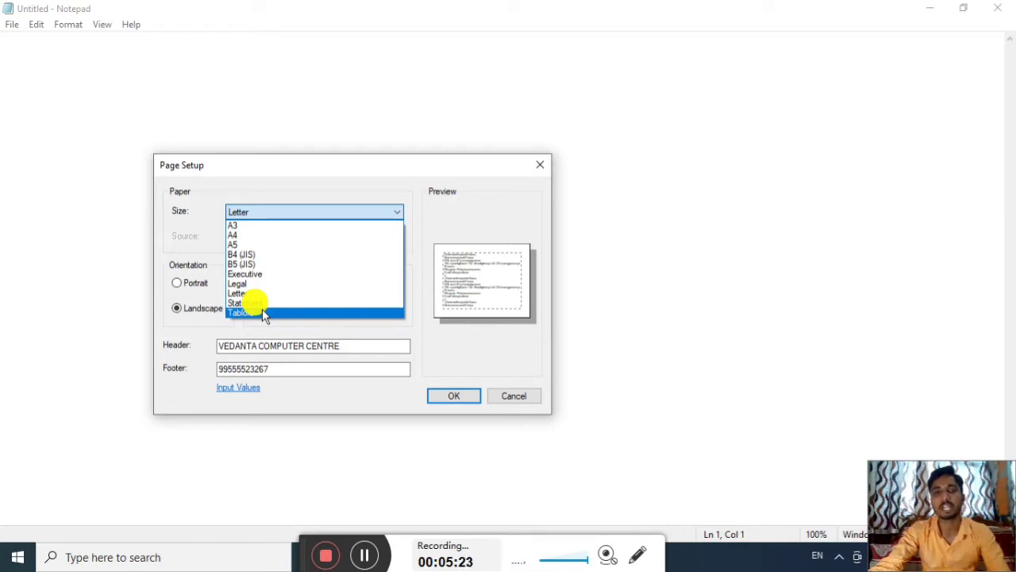
{"action": "left_click", "coordinate": [255, 164]}
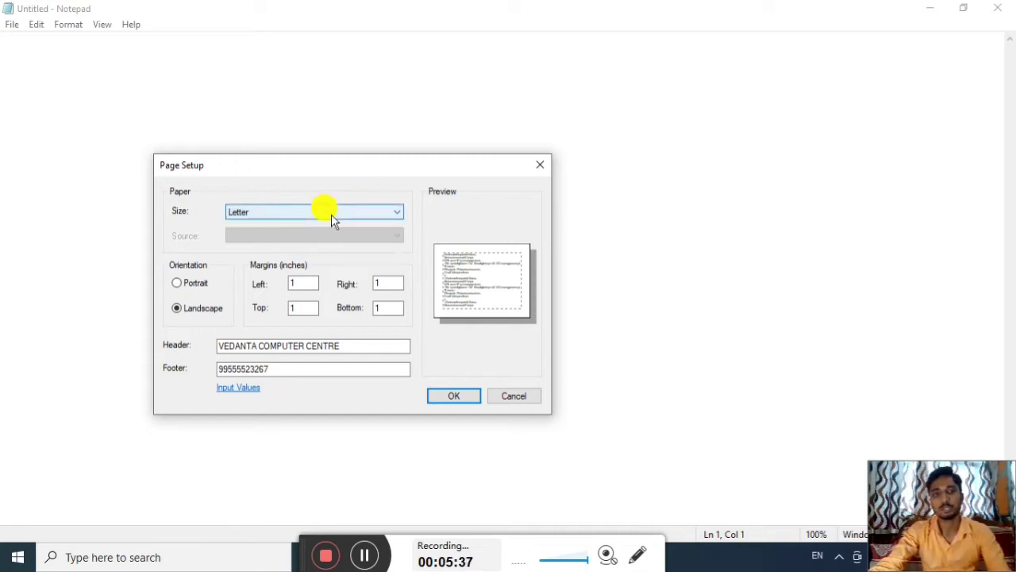
{"action": "left_click", "coordinate": [284, 212]}
{"action": "left_click", "coordinate": [240, 234]}
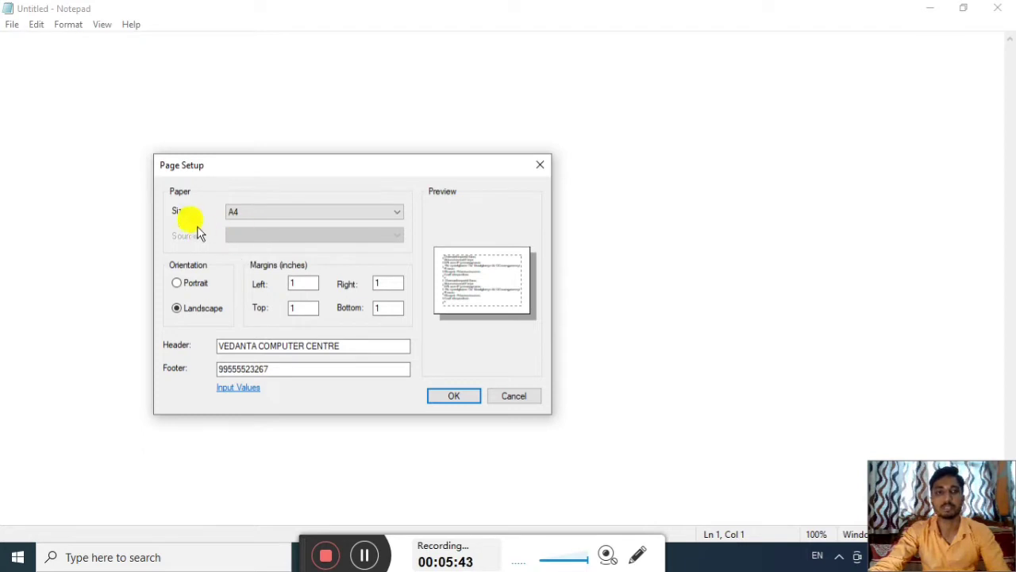
{"action": "left_click", "coordinate": [244, 215]}
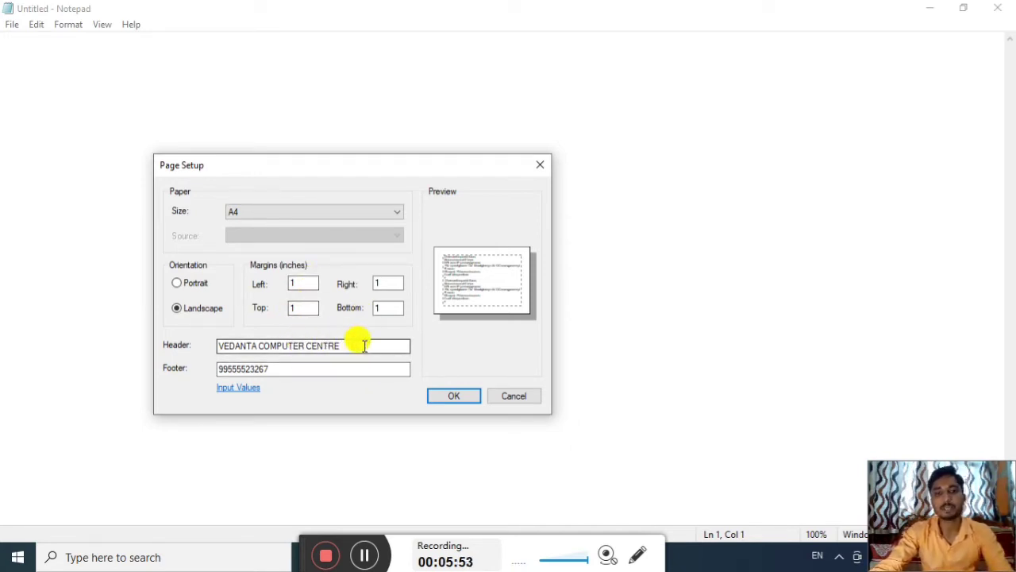
Delete the existing header and footer text in Page Setup
{"action": "left_click_drag", "start_coordinate": [364, 346], "coordinate": [211, 340]}
{"action": "key", "text": "BackSpace"}
{"action": "left_click_drag", "start_coordinate": [265, 368], "coordinate": [178, 369]}
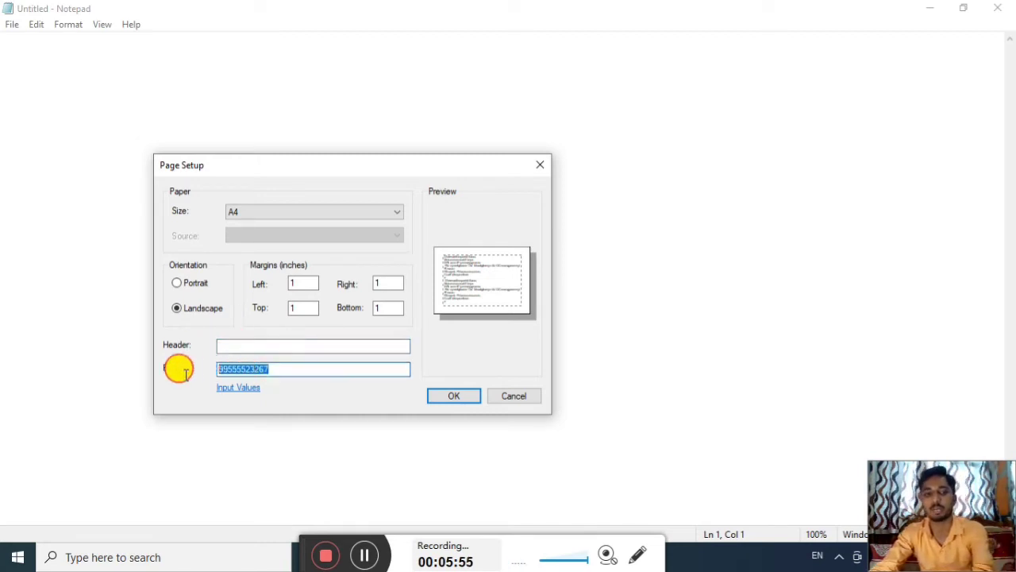
{"action": "key", "text": "BackSpace"}
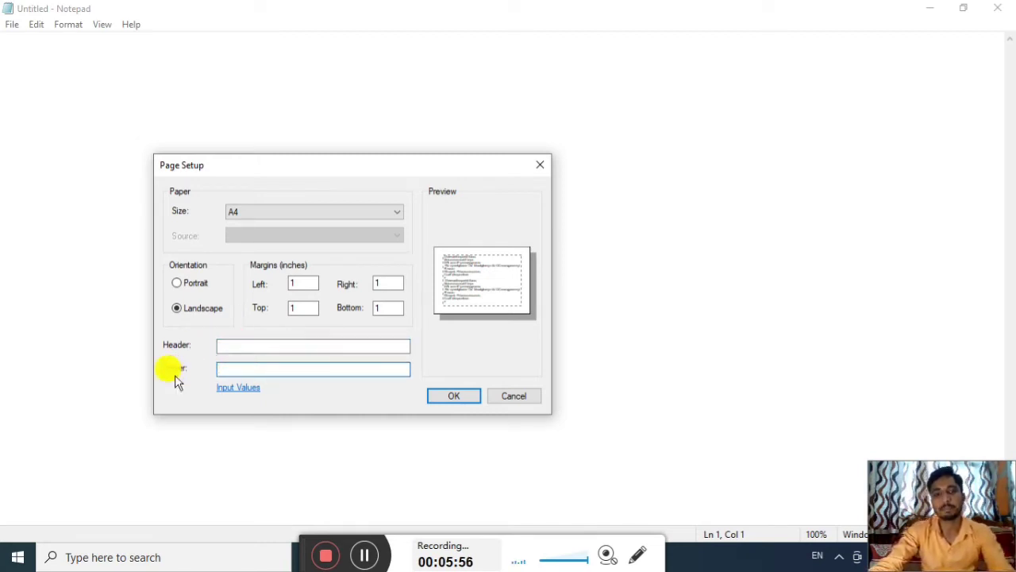
{"action": "left_click", "coordinate": [243, 347]}
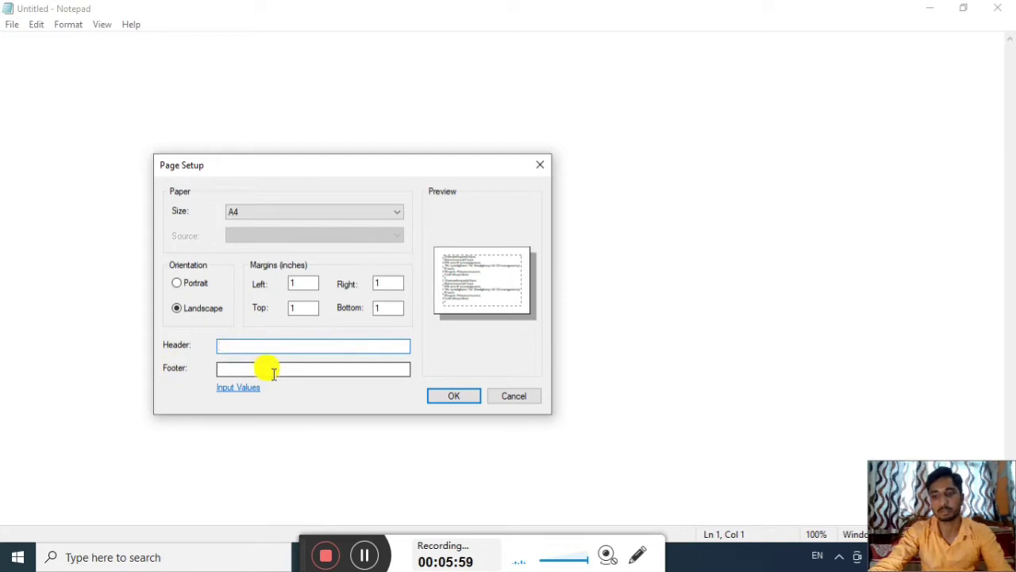
{"action": "left_click", "coordinate": [273, 370]}
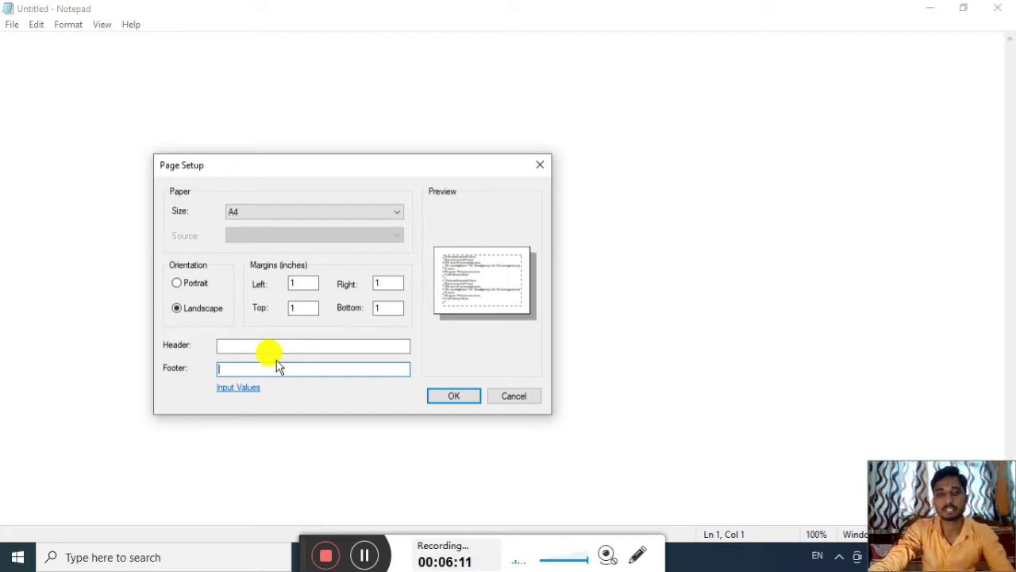
Enter a person's name as the header and a phone number as the footer, then confirm
{"action": "left_click", "coordinate": [280, 347]}
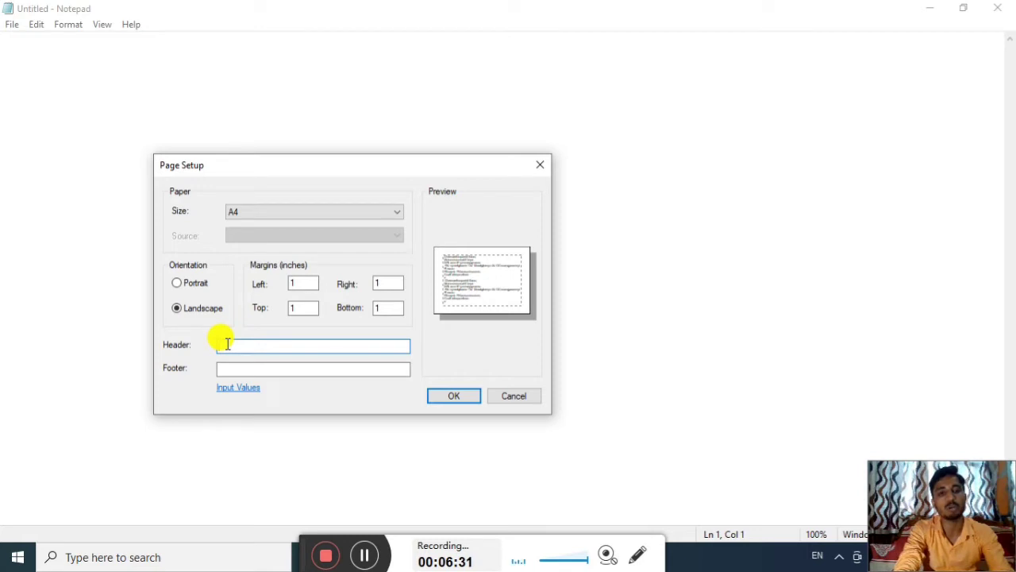
{"action": "left_click", "coordinate": [227, 343]}
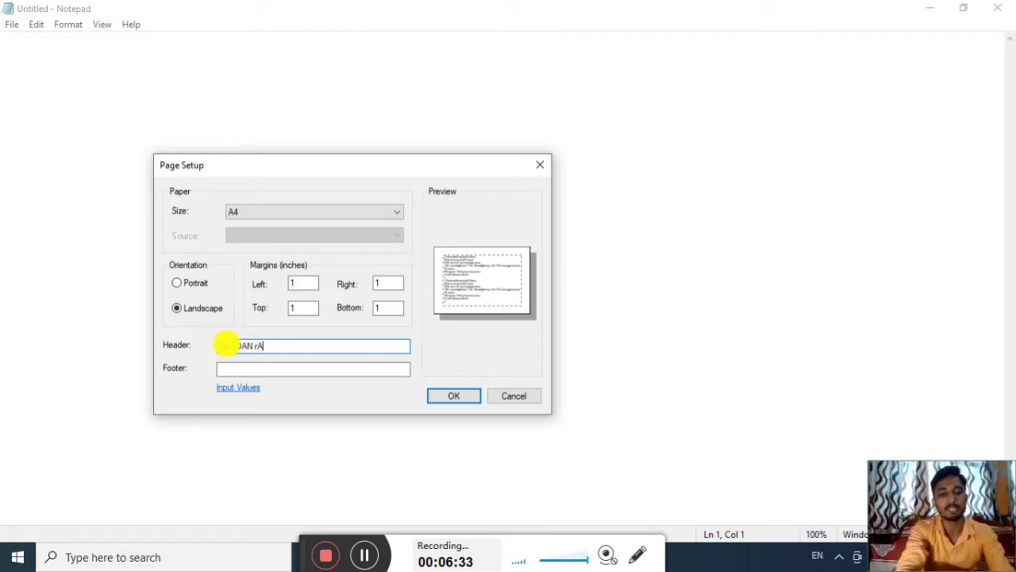
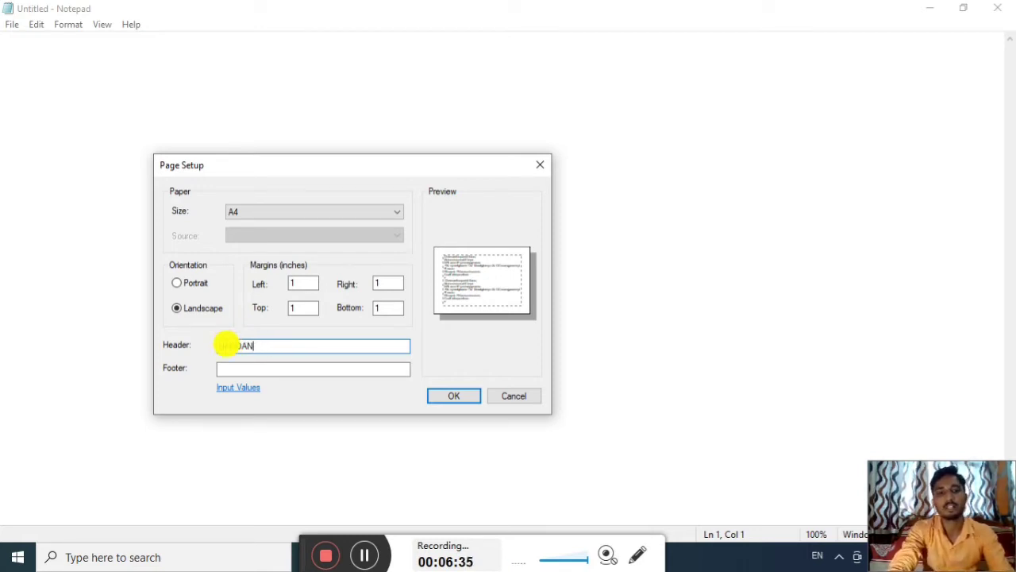
{"action": "type", "text": "RAJ"}
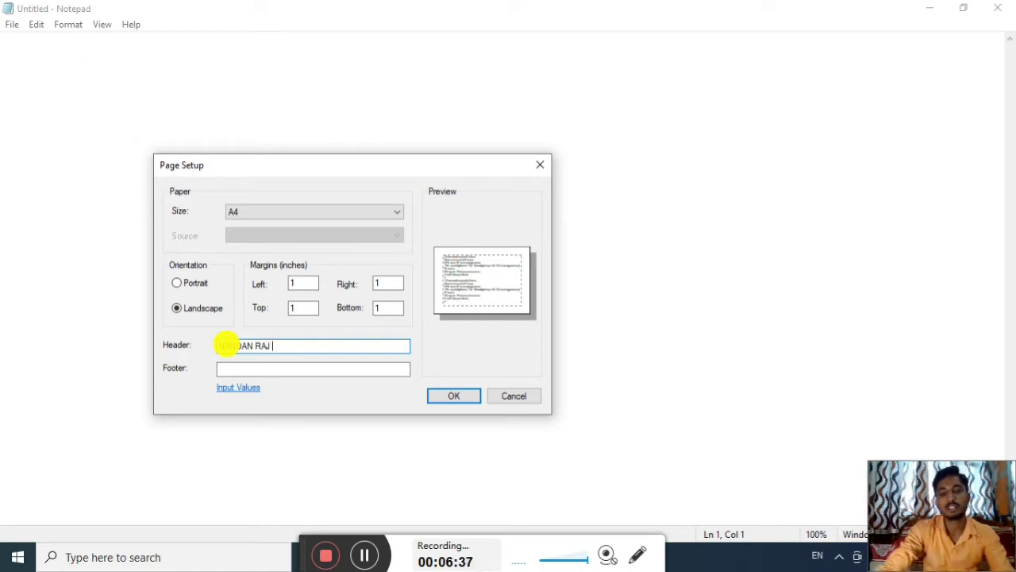
{"action": "left_click", "coordinate": [254, 367]}
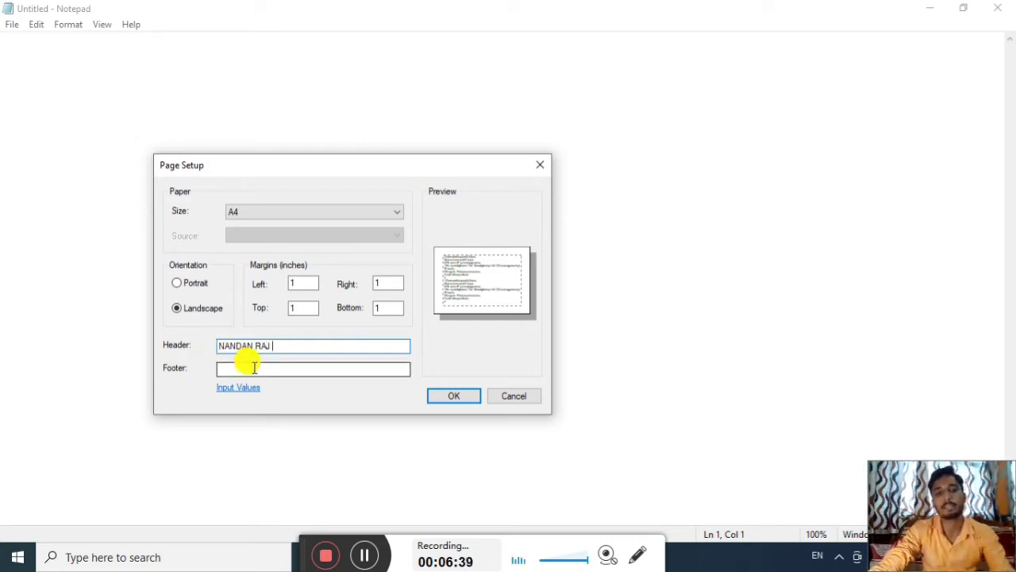
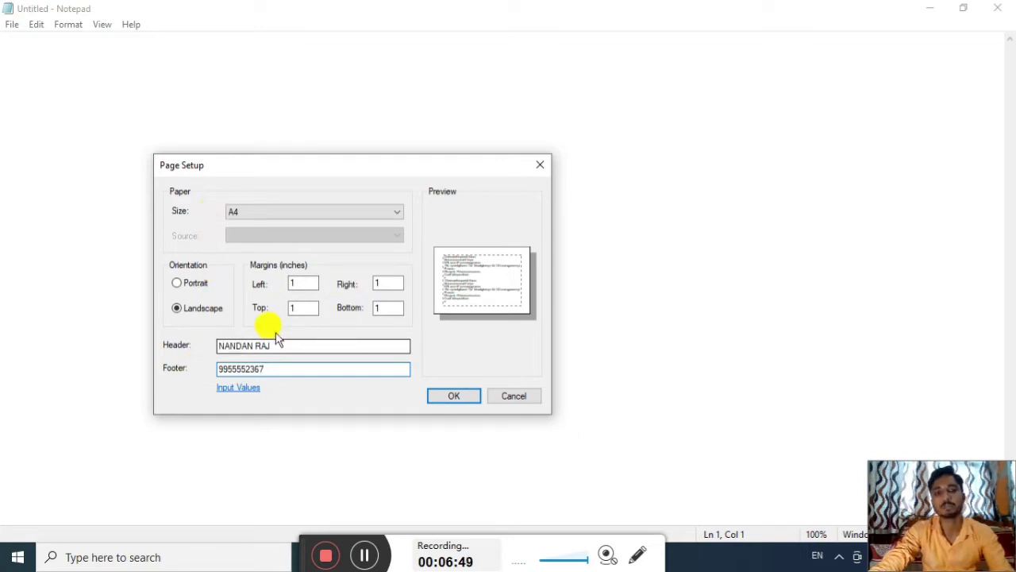
{"action": "left_click", "coordinate": [457, 397]}
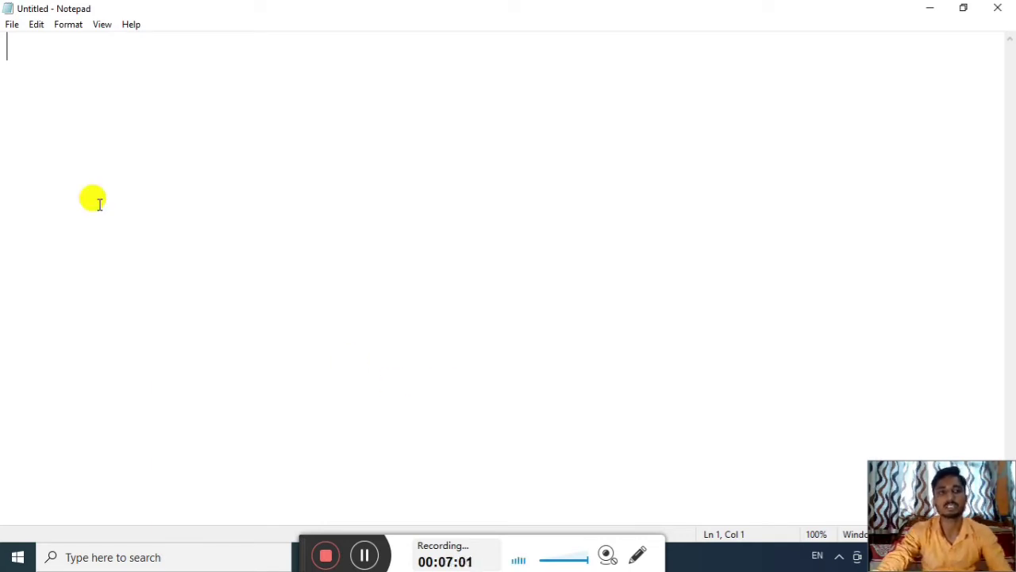
Open the Manish text file from the Downloads NRK folder with Ctrl+O
{"action": "left_click", "coordinate": [11, 24]}
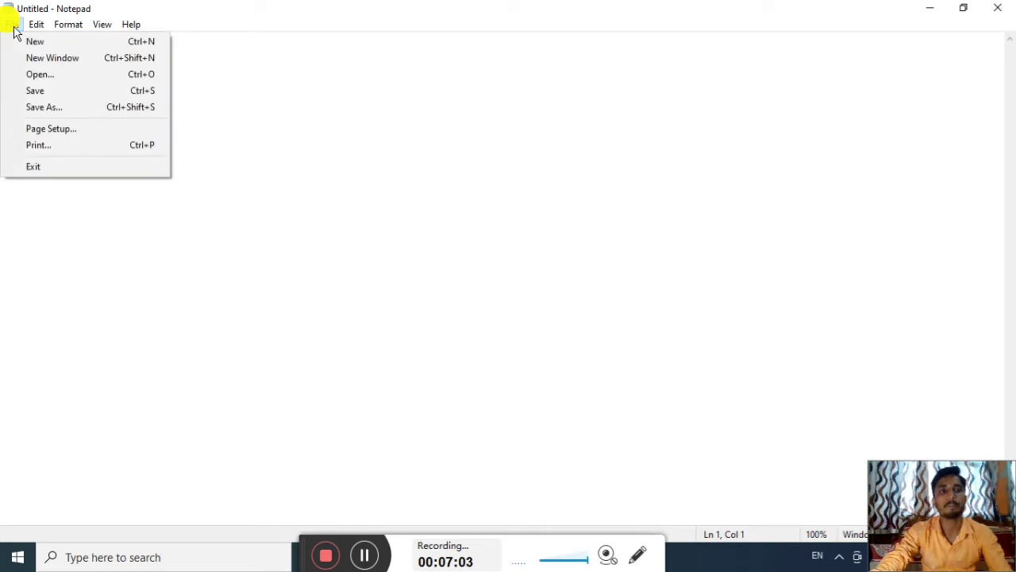
{"action": "left_click", "coordinate": [256, 140]}
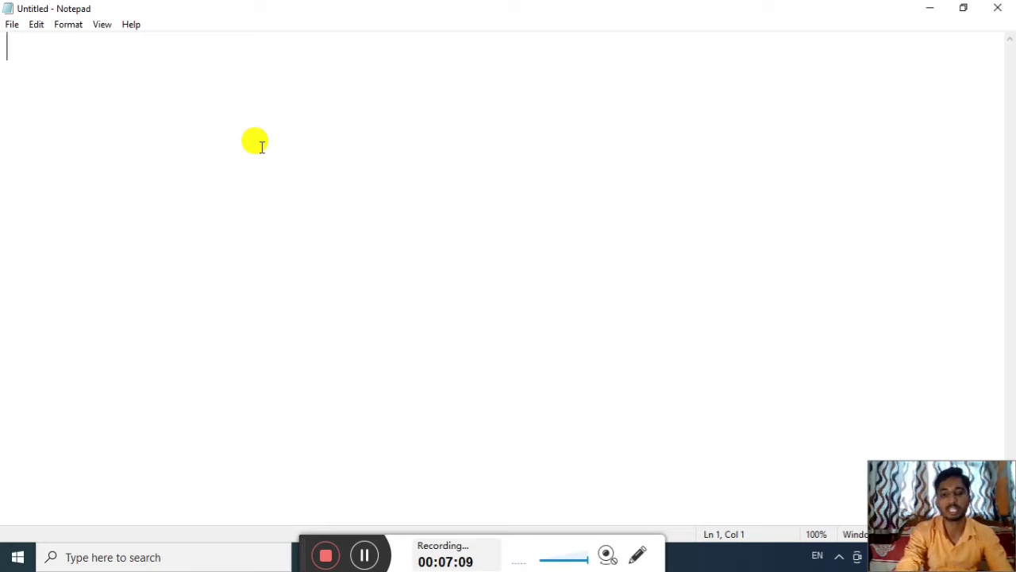
{"action": "key", "text": "ctrl+o"}
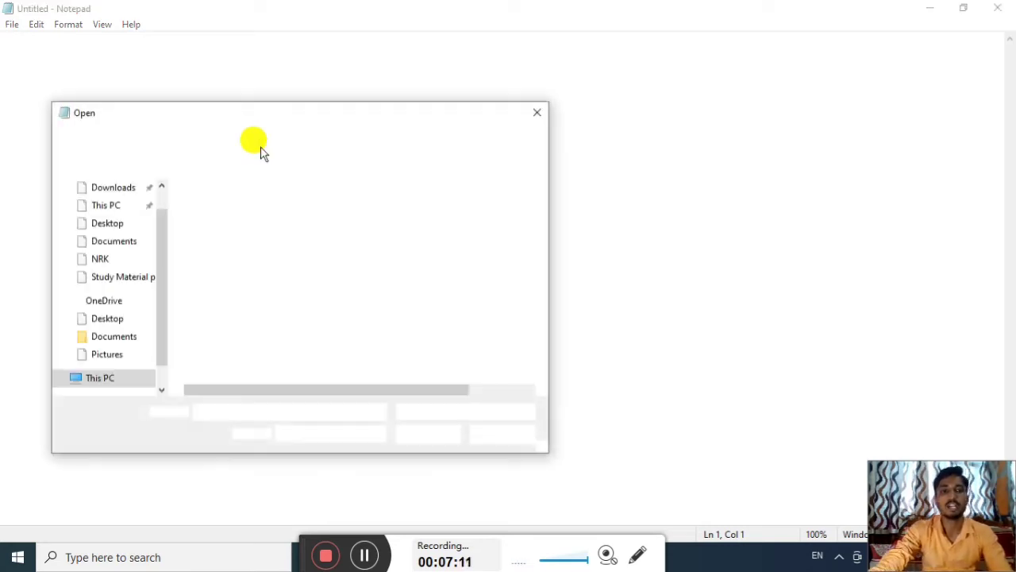
{"action": "left_click", "coordinate": [107, 262]}
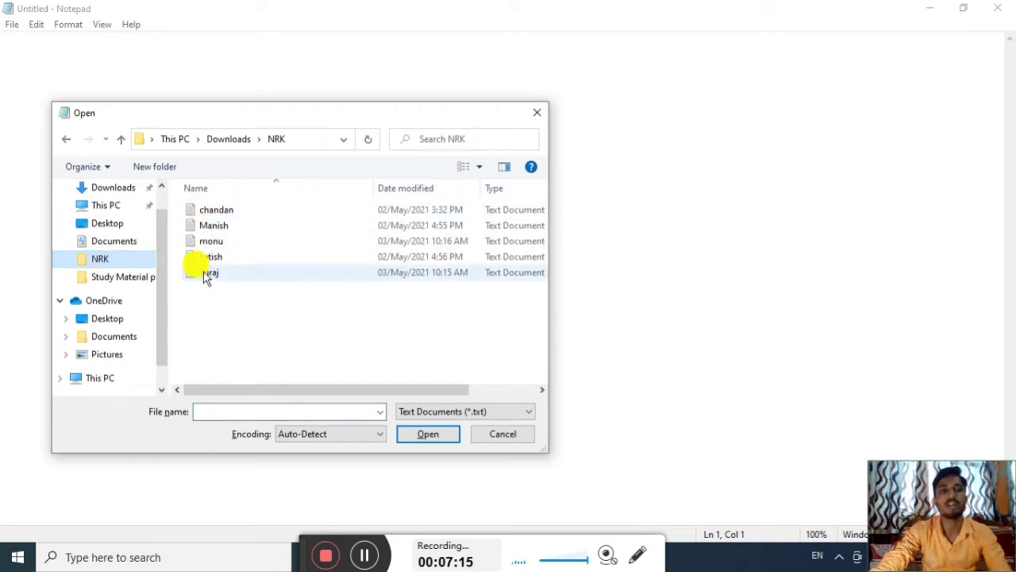
{"action": "double_click", "coordinate": [213, 225]}
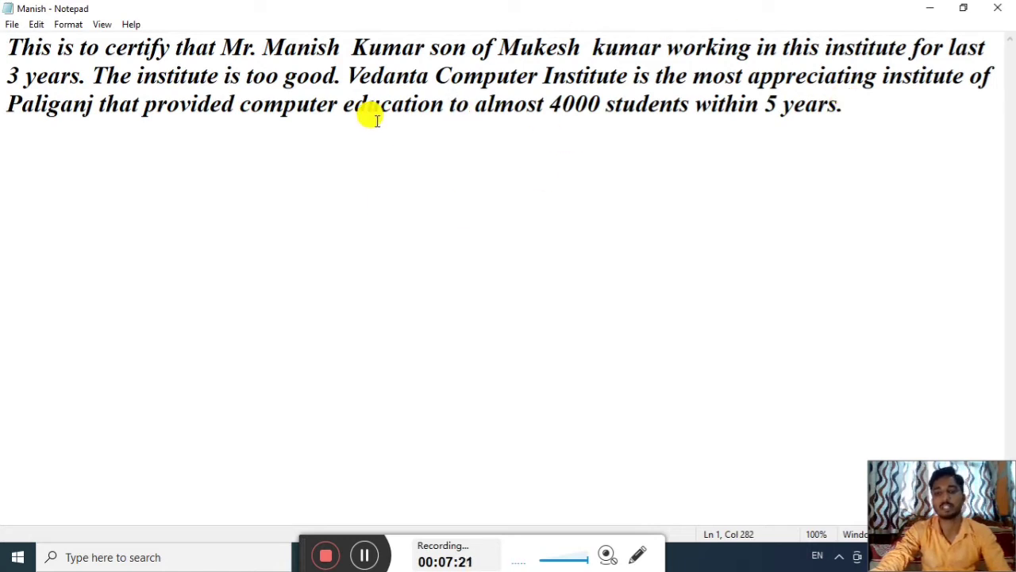
{"action": "left_click", "coordinate": [16, 24]}
{"action": "mouse_move", "coordinate": [37, 25]}
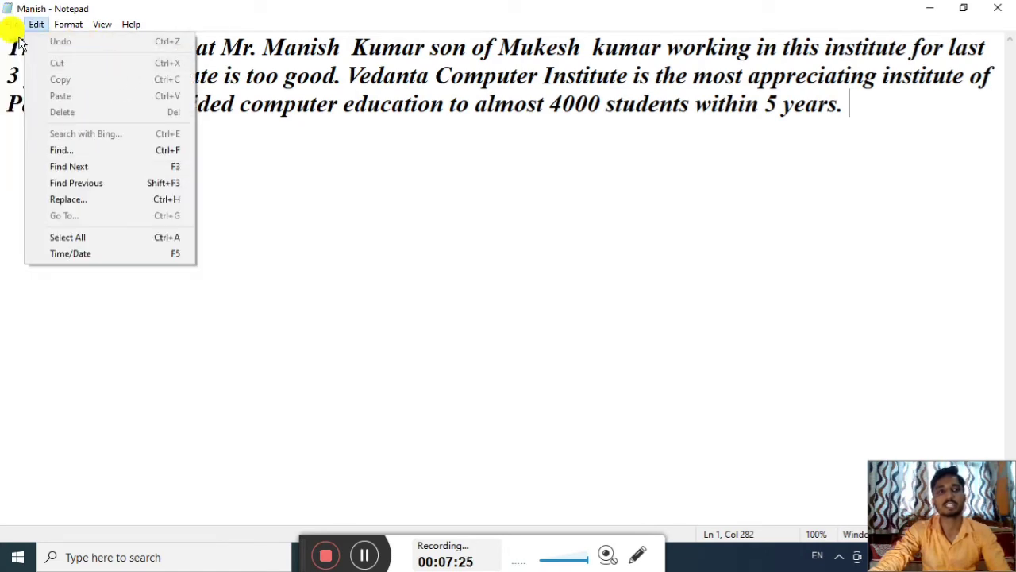
{"action": "left_click", "coordinate": [32, 127]}
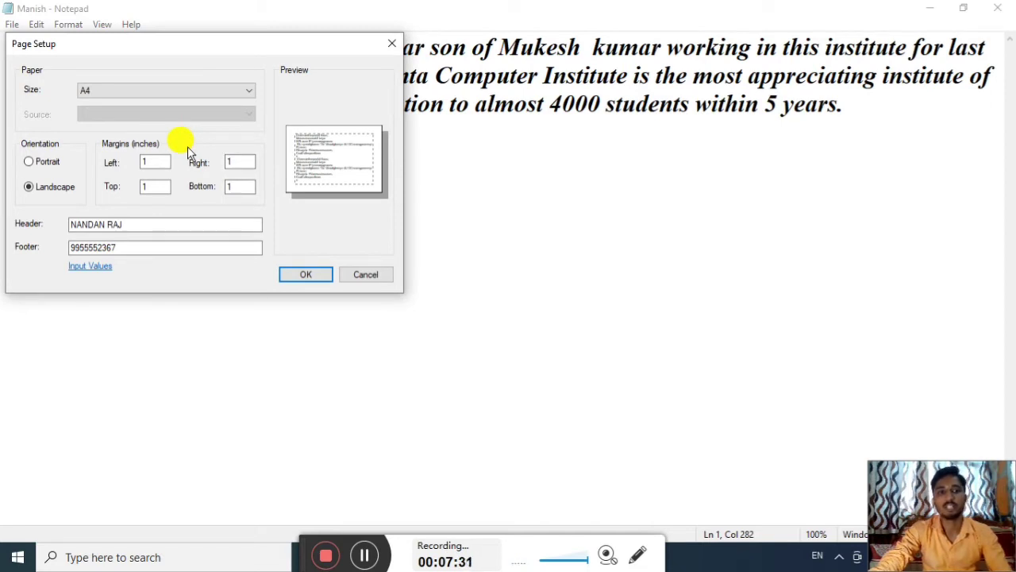
{"action": "left_click", "coordinate": [46, 163]}
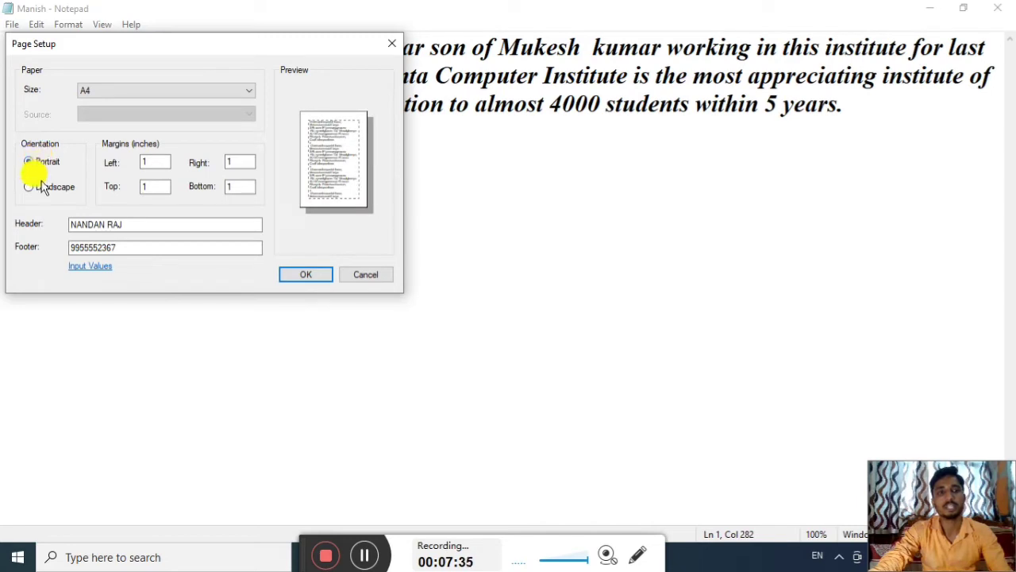
{"action": "left_click", "coordinate": [42, 187]}
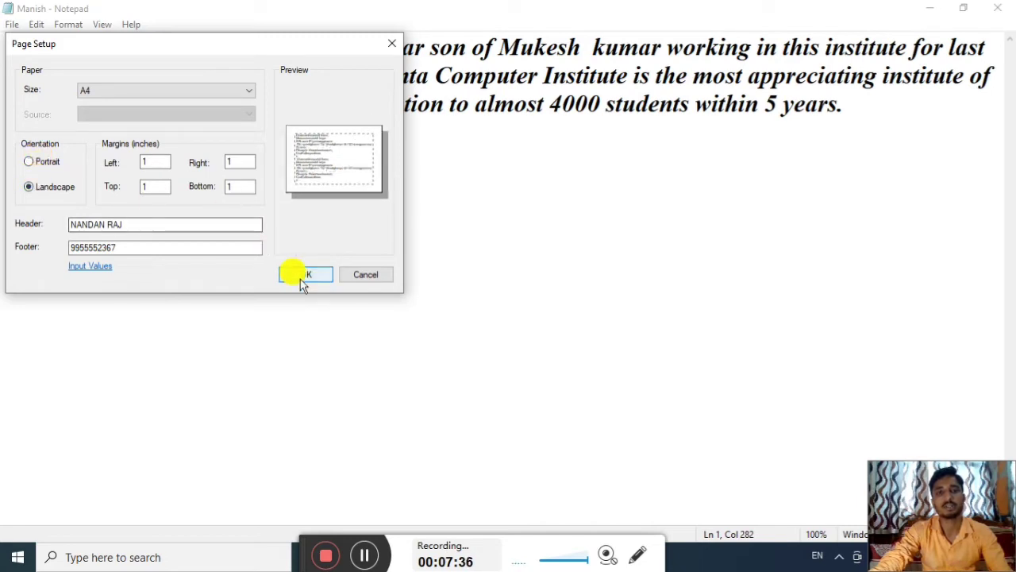
{"action": "left_click", "coordinate": [302, 277]}
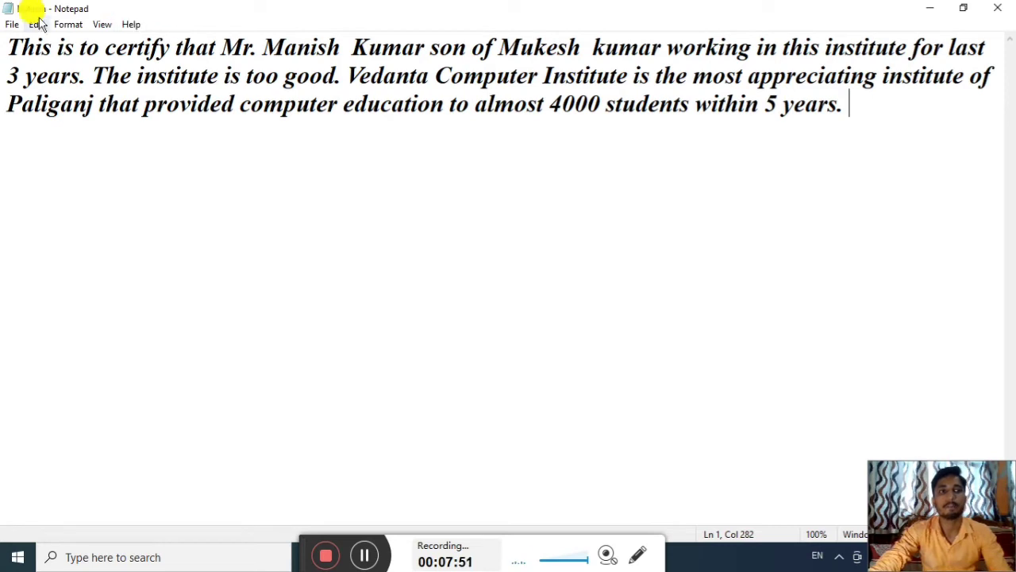
Open the Print dialog and position it near the centre of the screen
{"action": "left_click", "coordinate": [11, 26]}
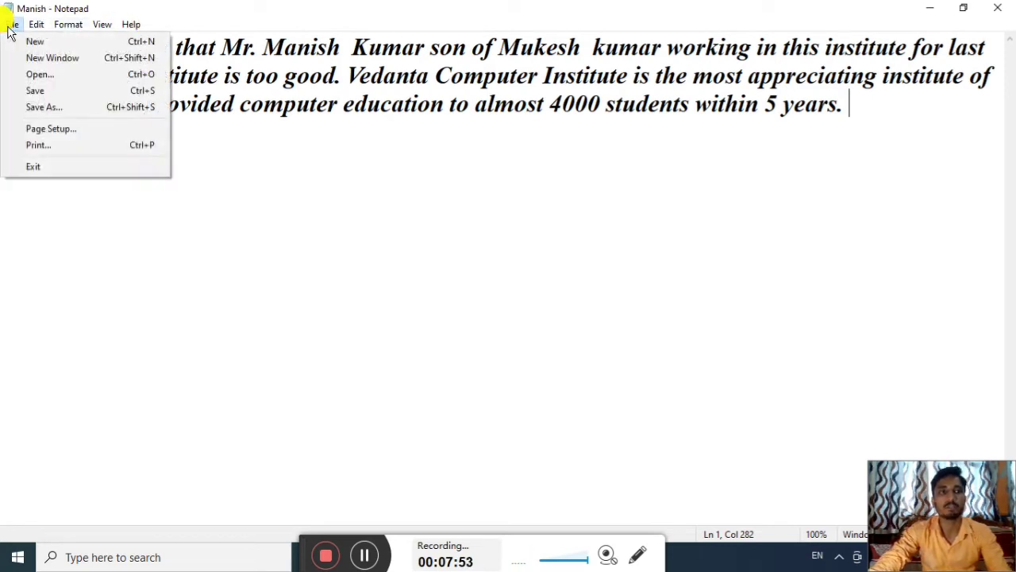
{"action": "left_click", "coordinate": [128, 148]}
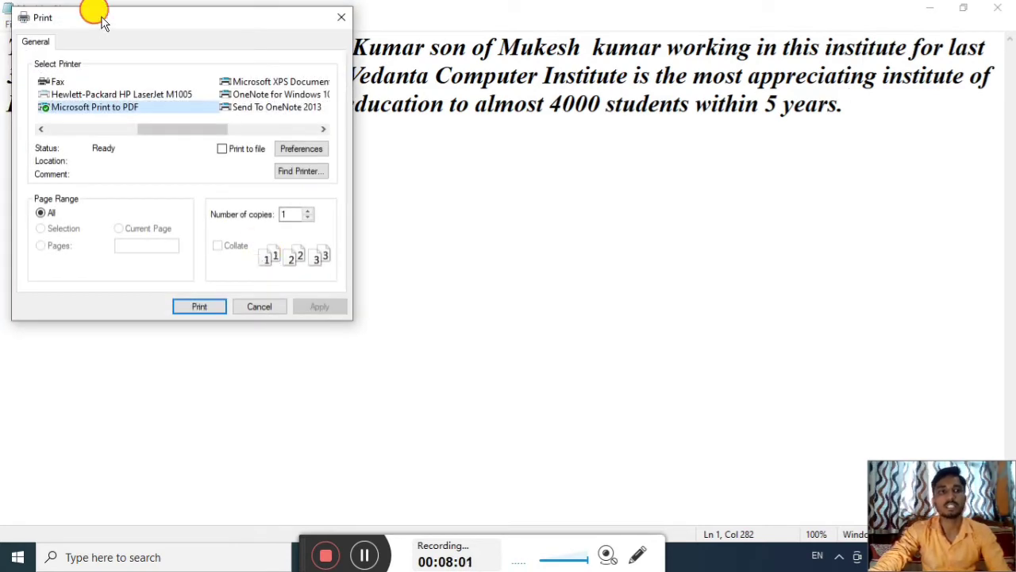
{"action": "left_click_drag", "start_coordinate": [102, 23], "coordinate": [335, 139]}
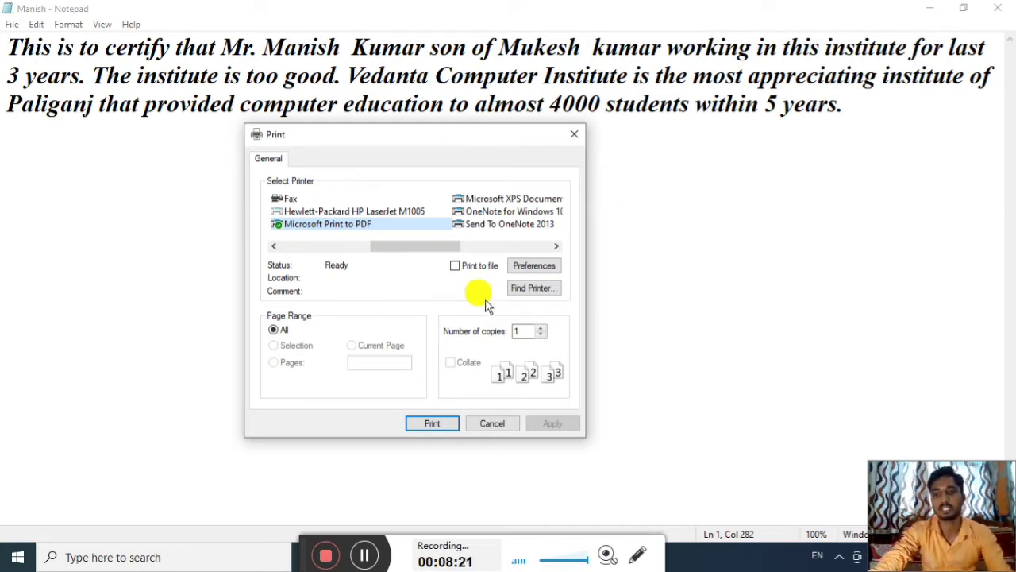
{"action": "left_click", "coordinate": [572, 137]}
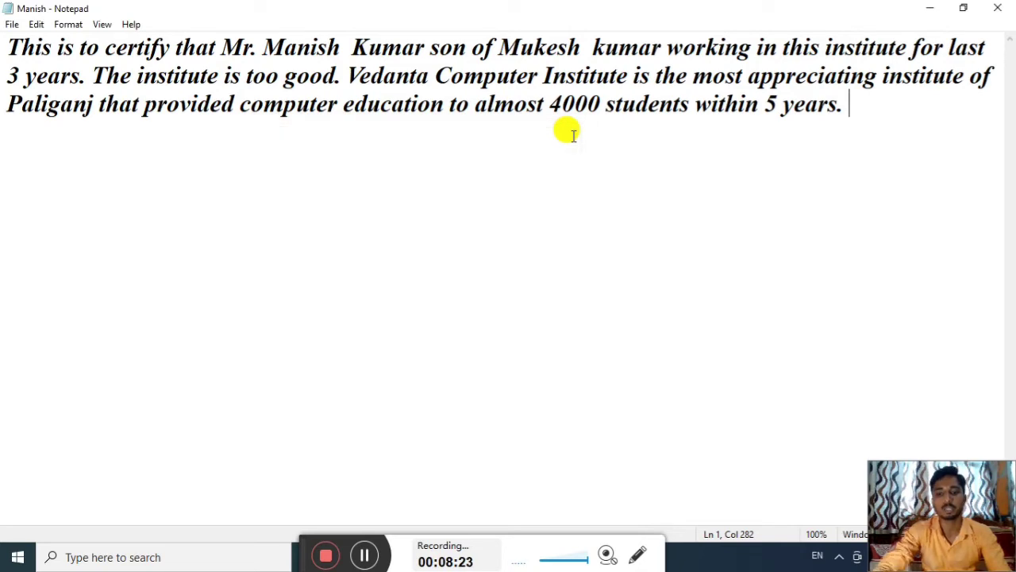
{"action": "key", "text": "ctrl+p"}
{"action": "left_click_drag", "start_coordinate": [193, 17], "coordinate": [381, 123]}
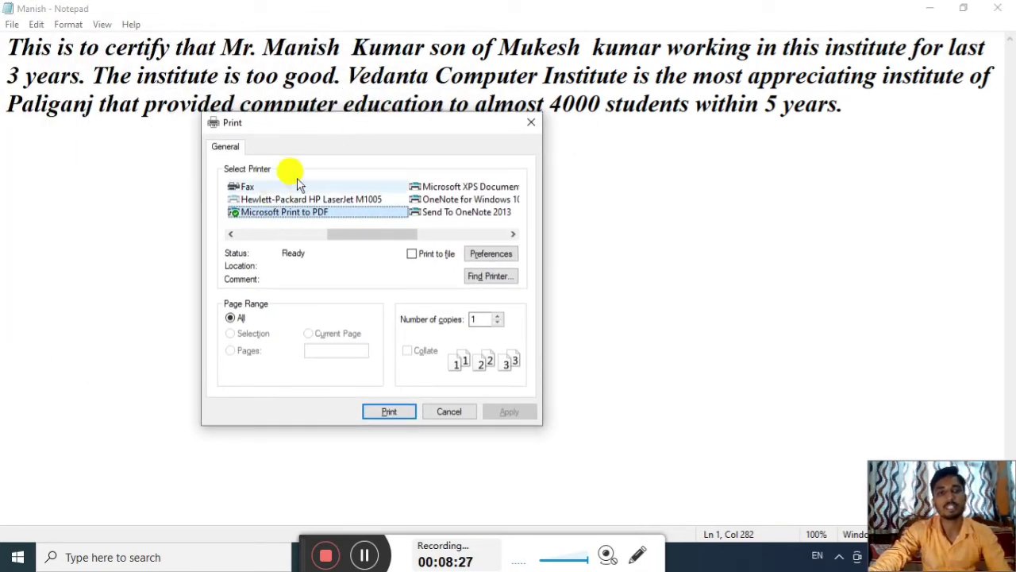
{"action": "left_click", "coordinate": [530, 122]}
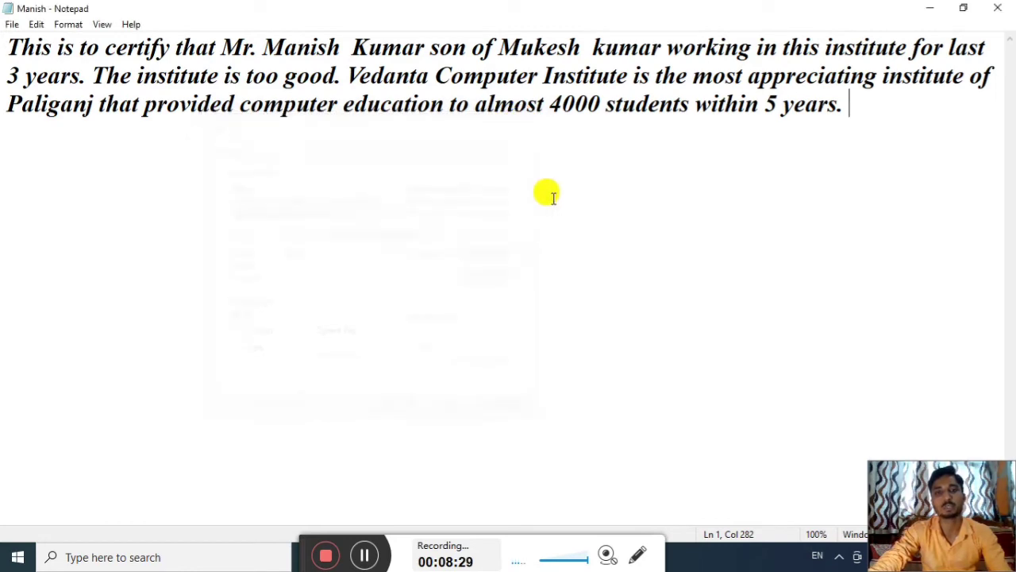
{"action": "key", "text": "ctrl+p"}
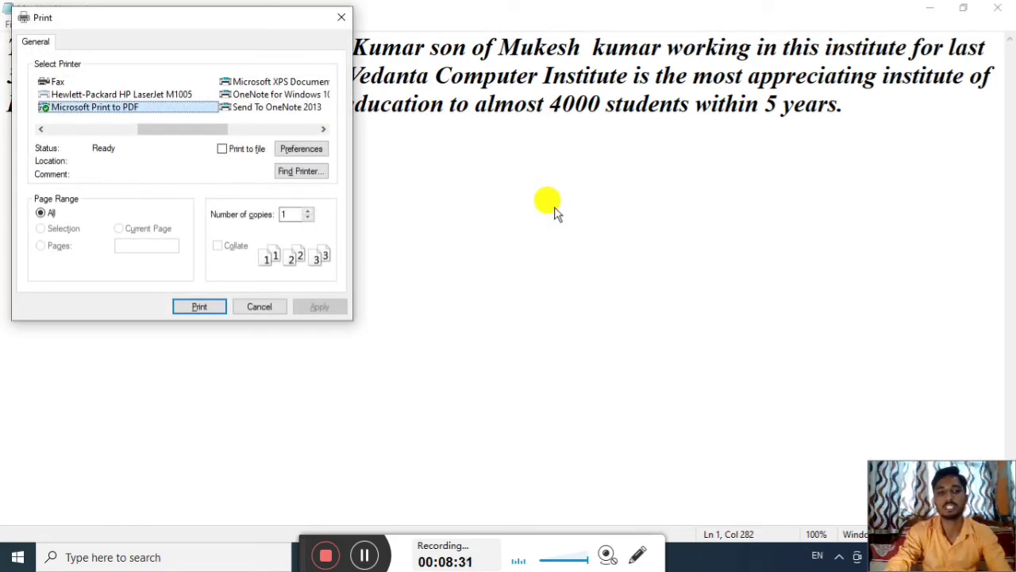
{"action": "left_click", "coordinate": [260, 307]}
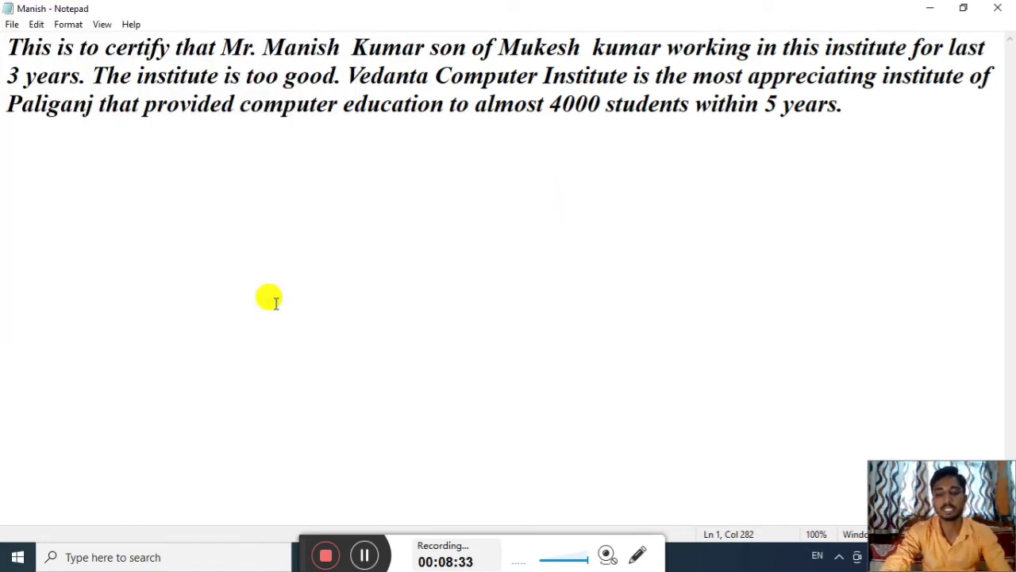
{"action": "key", "text": "ctrl+p"}
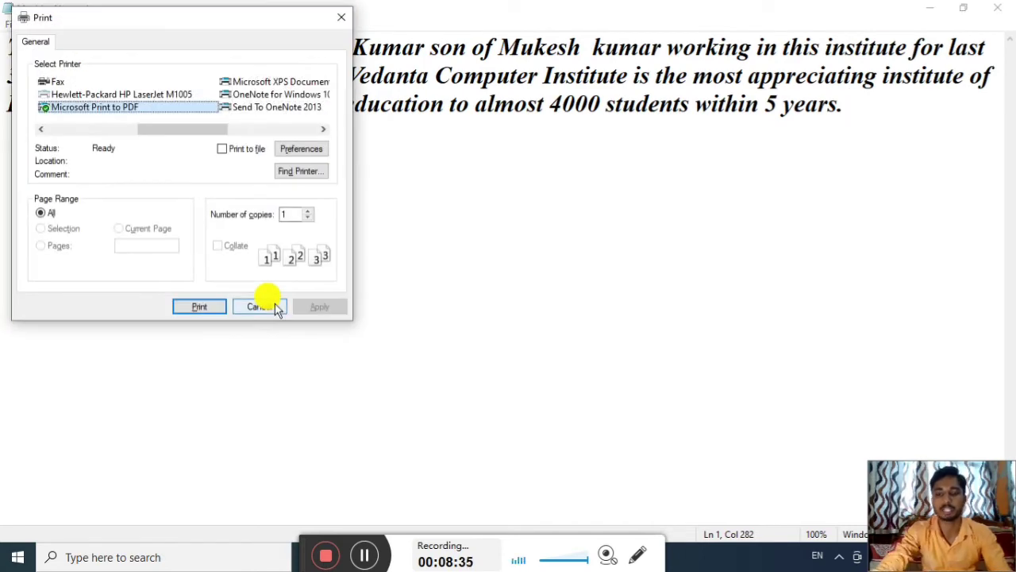
{"action": "left_click_drag", "start_coordinate": [143, 27], "coordinate": [269, 114]}
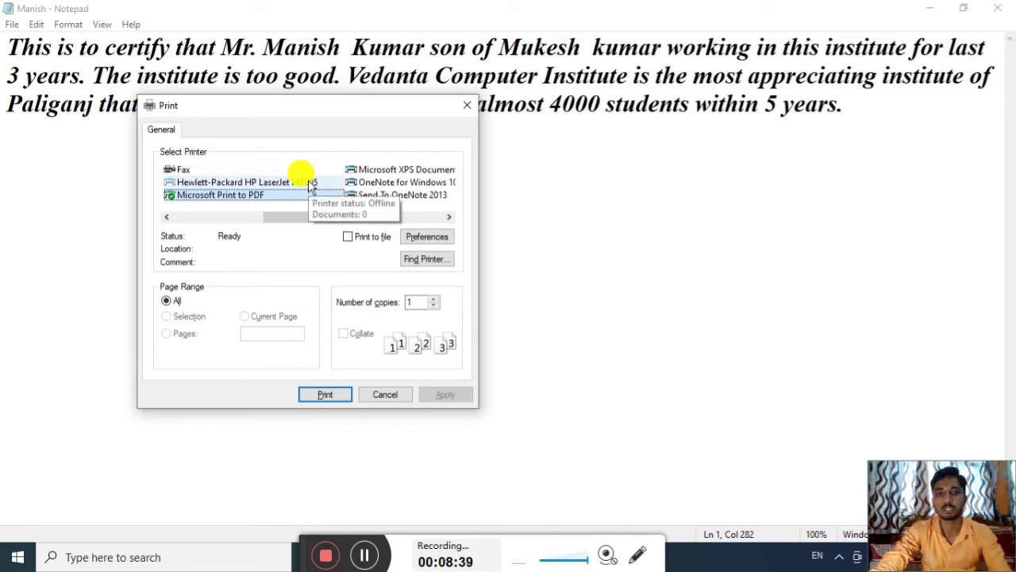
Select the EPSON L130 Series printer and raise the number of copies above 1
{"action": "left_click_drag", "start_coordinate": [346, 217], "coordinate": [203, 221]}
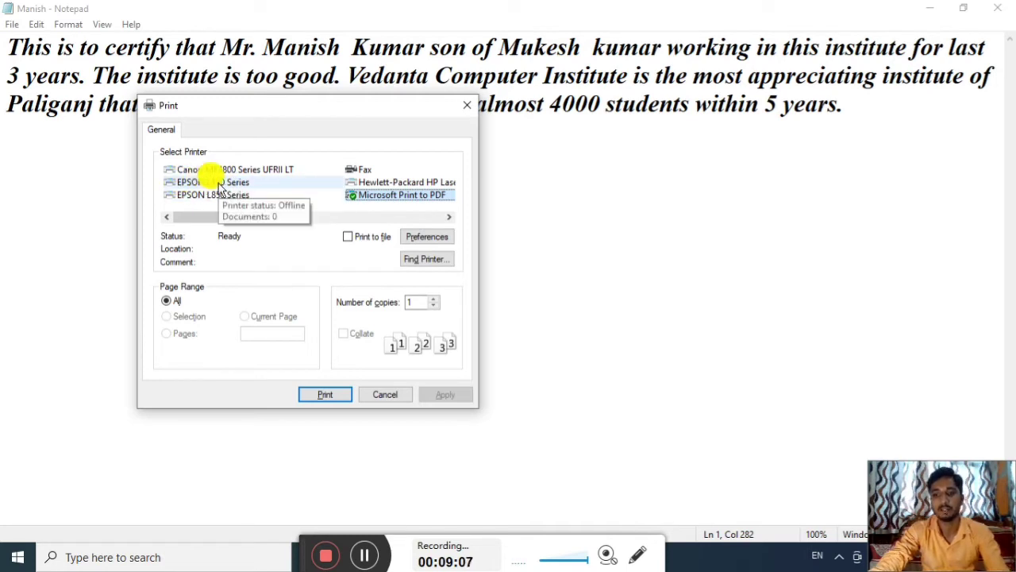
{"action": "left_click", "coordinate": [220, 189]}
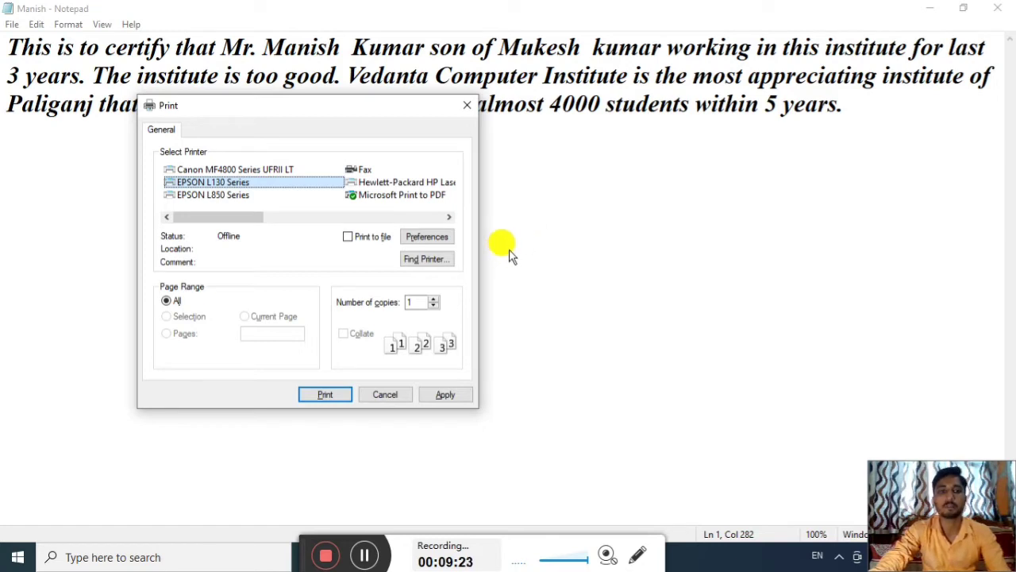
{"action": "left_click", "coordinate": [412, 302]}
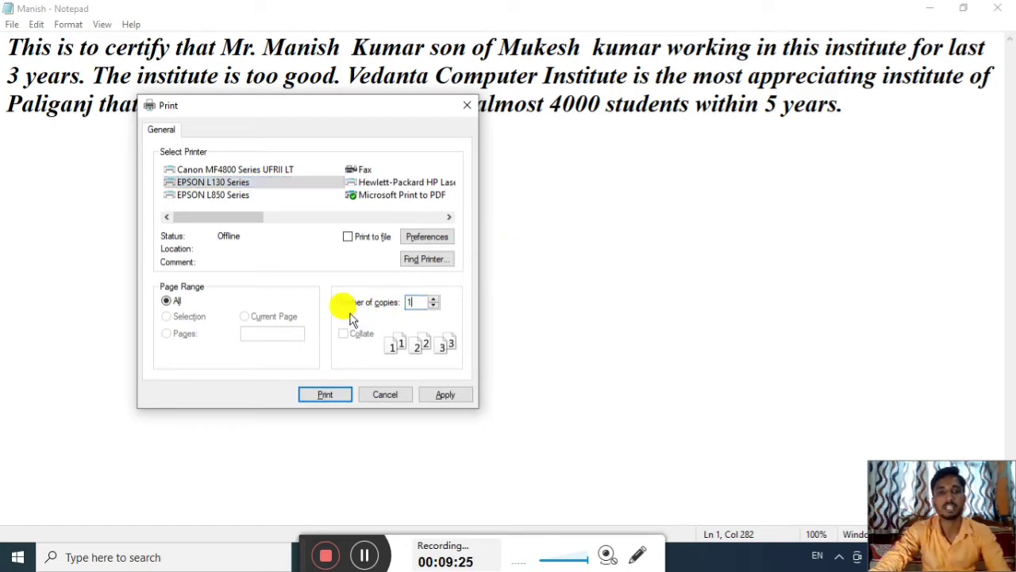
{"action": "double_click", "coordinate": [421, 302]}
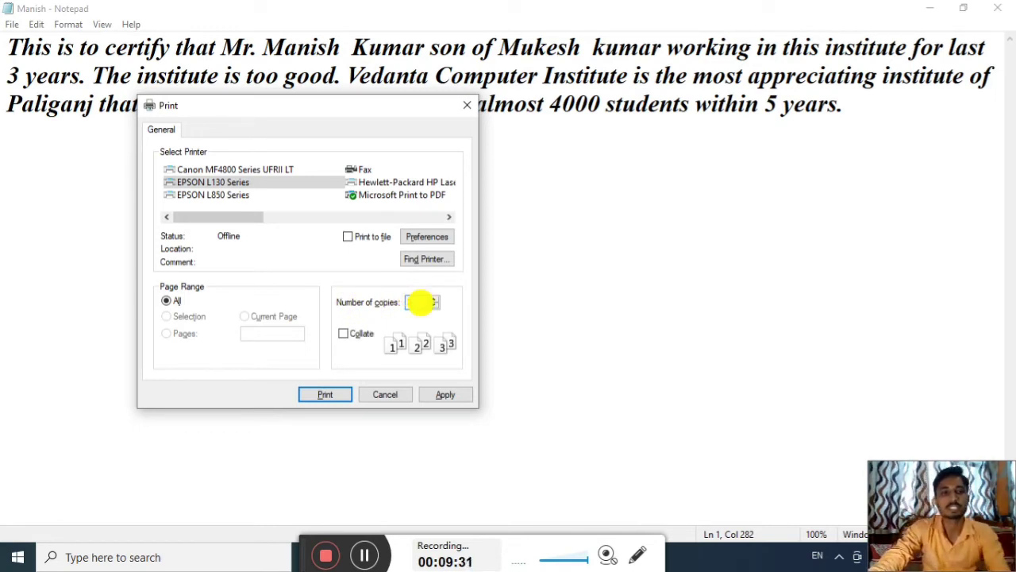
{"action": "type", "text": "2"}
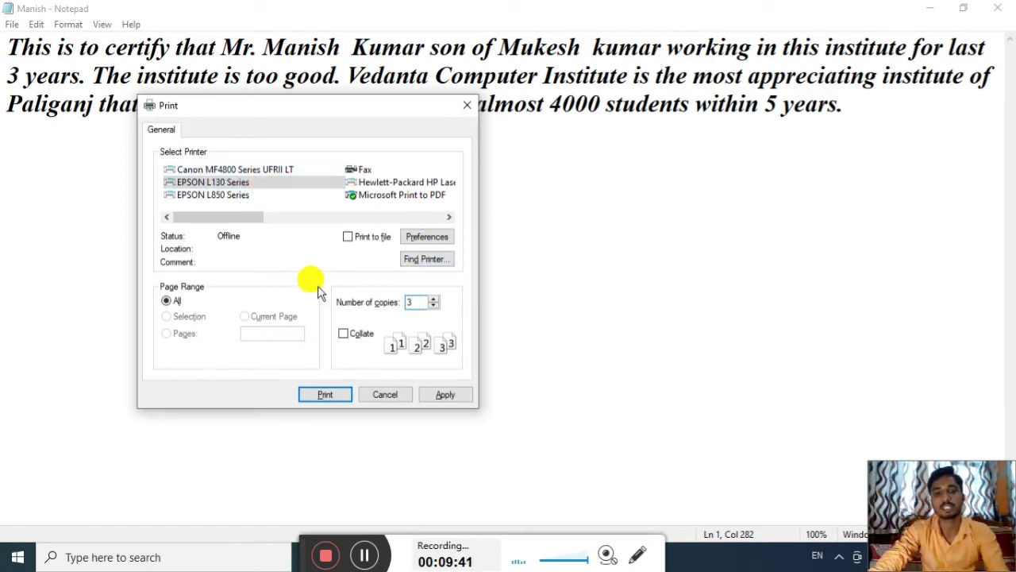
Print the certificate to the EPSON printer and minimize its not-ready status window
{"action": "left_click", "coordinate": [333, 394]}
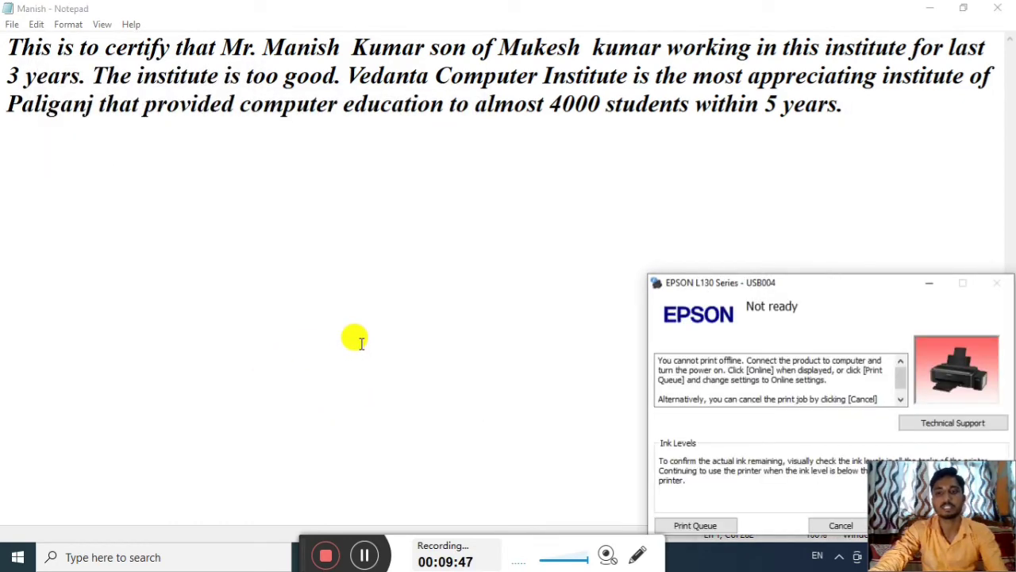
{"action": "left_click", "coordinate": [926, 282]}
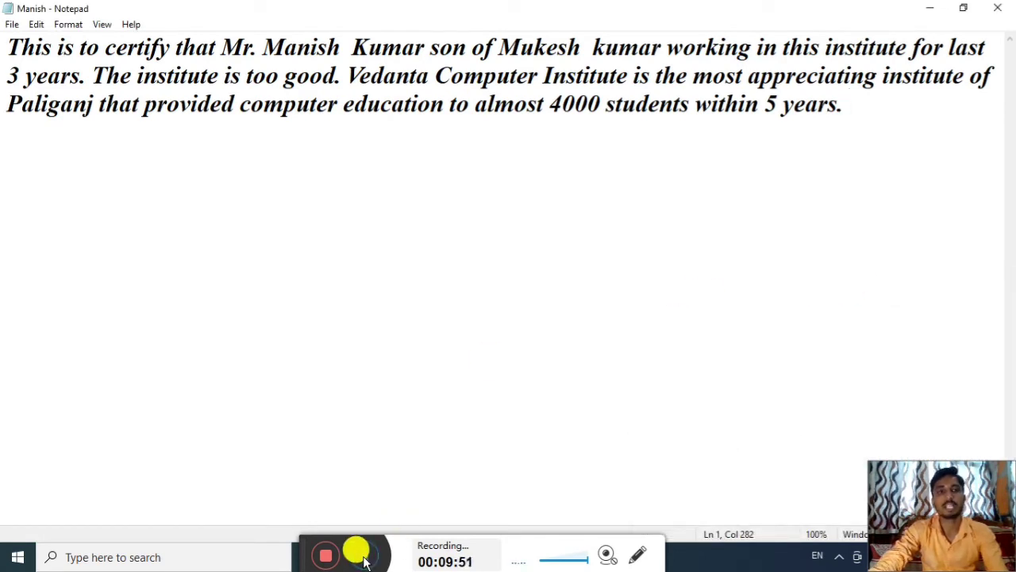
{"action": "left_click", "coordinate": [12, 25]}
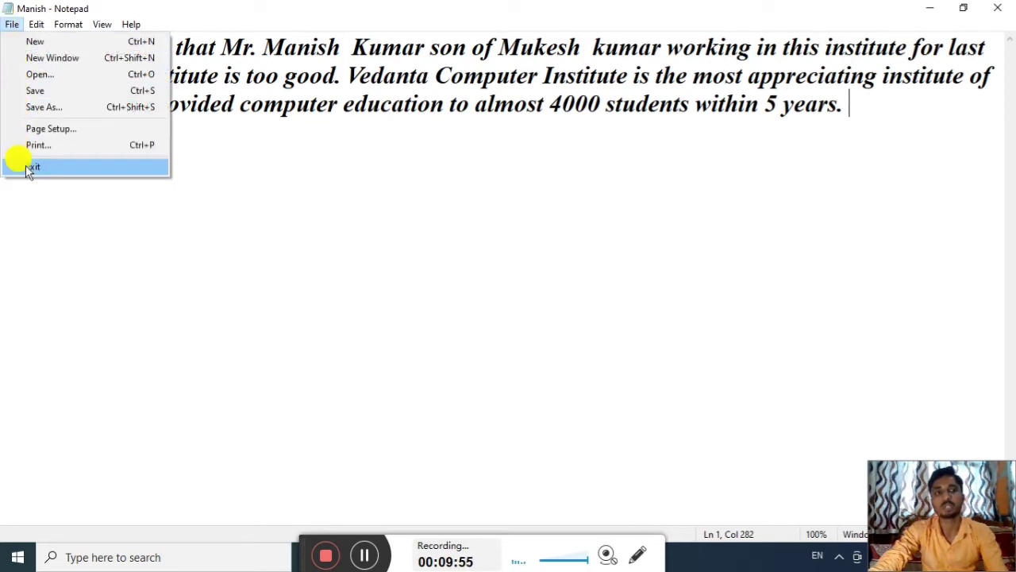